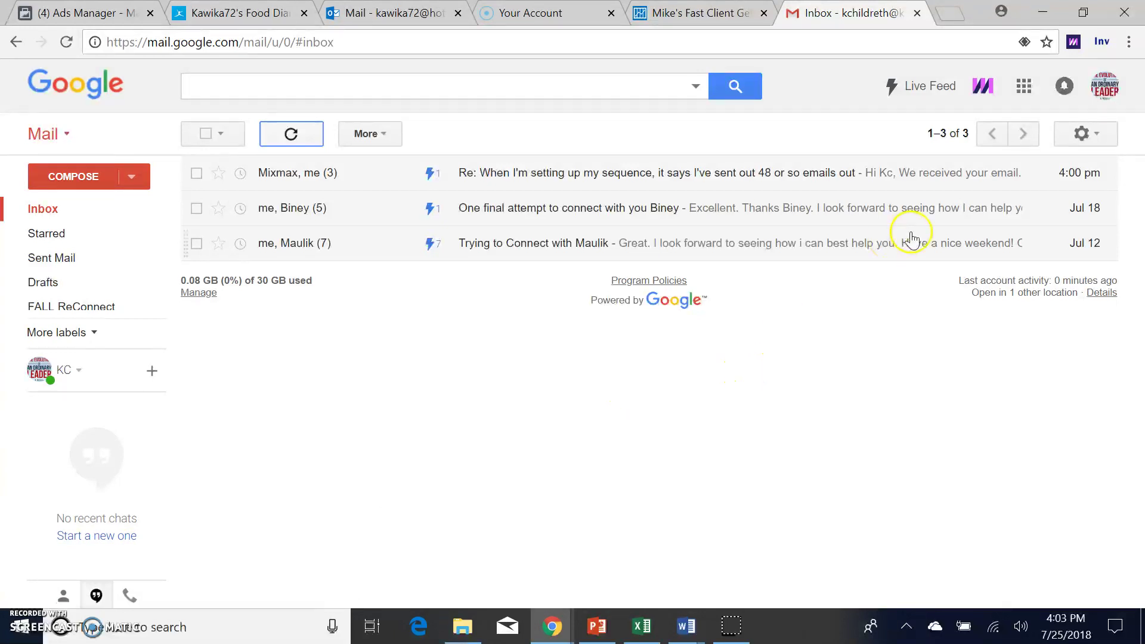
# Step: Open the Mixmax Live Feed dashboard from Gmail's Mixmax icon, showing 1082 emails sent
pyautogui.click(983, 89)
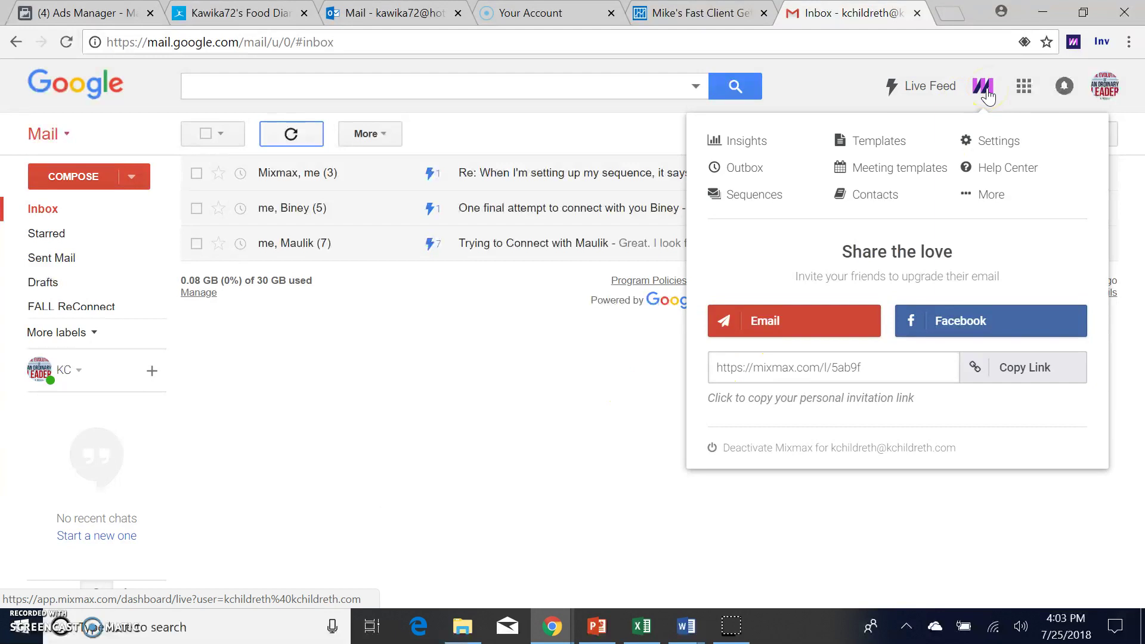
pyautogui.click(983, 89)
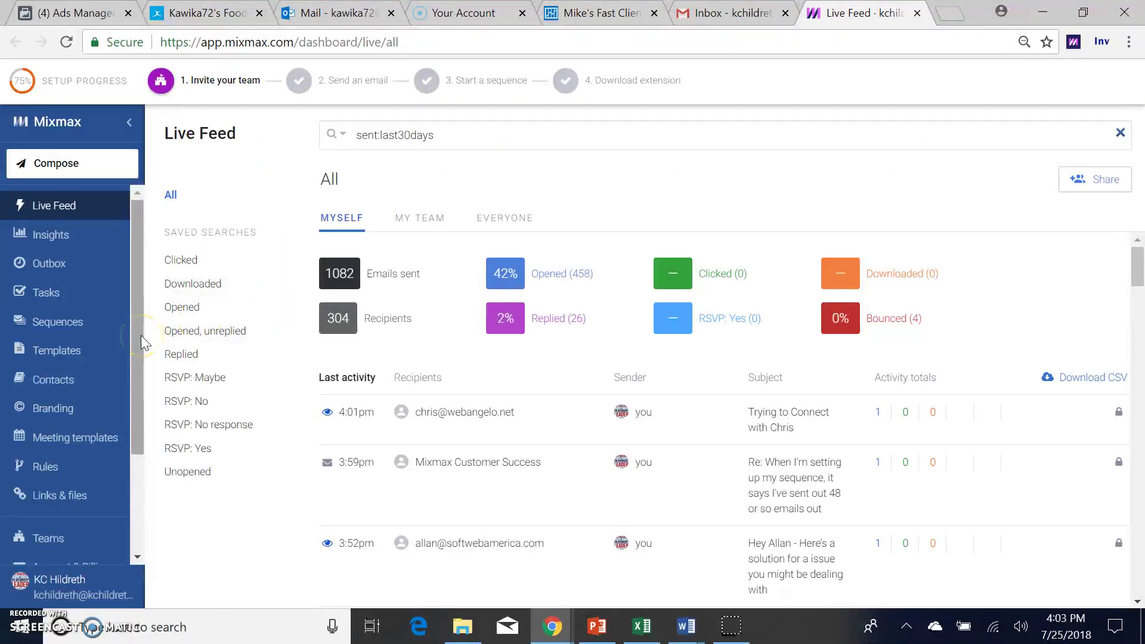
# Step: Create a new sequence titled 'Homerun', add a first recipient row, and move on to stage editing
pyautogui.click(63, 332)
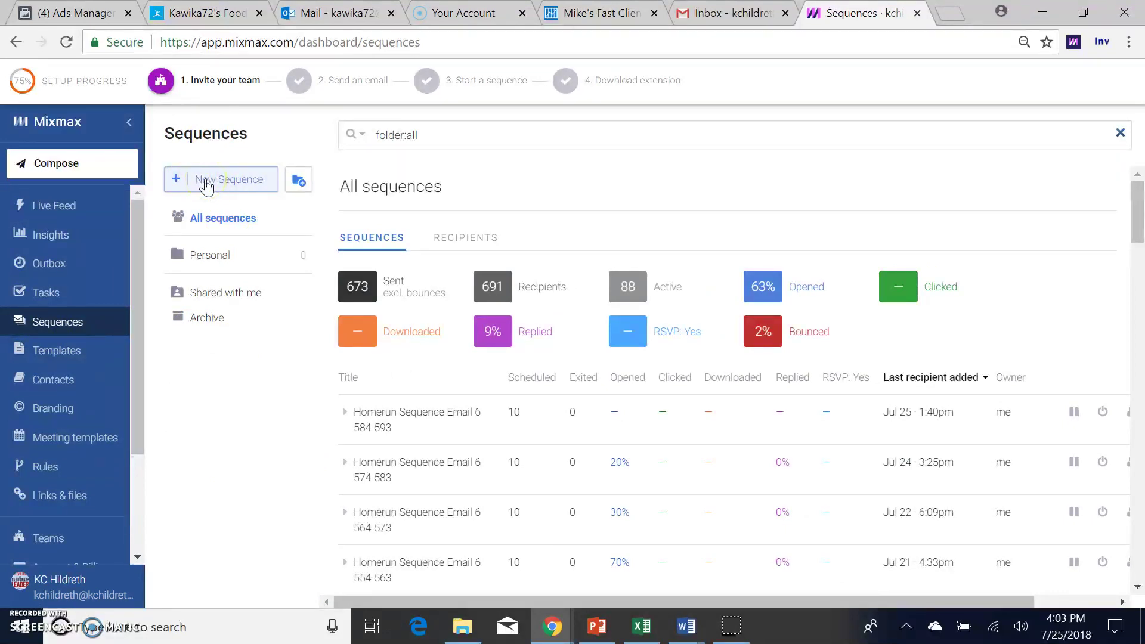
pyautogui.click(206, 182)
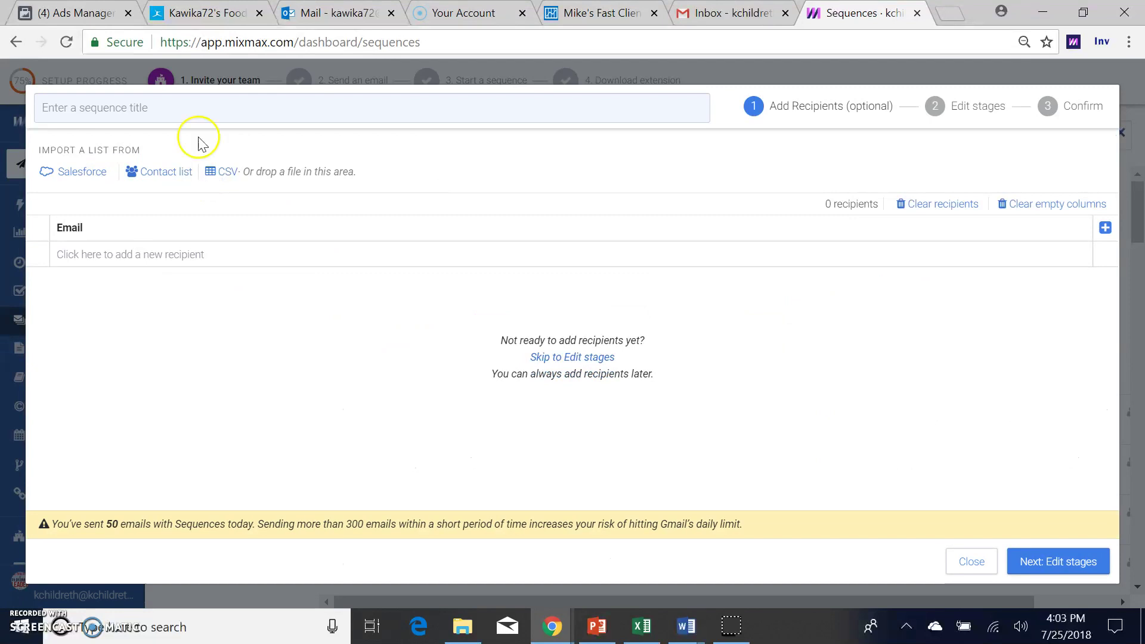
pyautogui.click(194, 107)
pyautogui.write('Homerun')
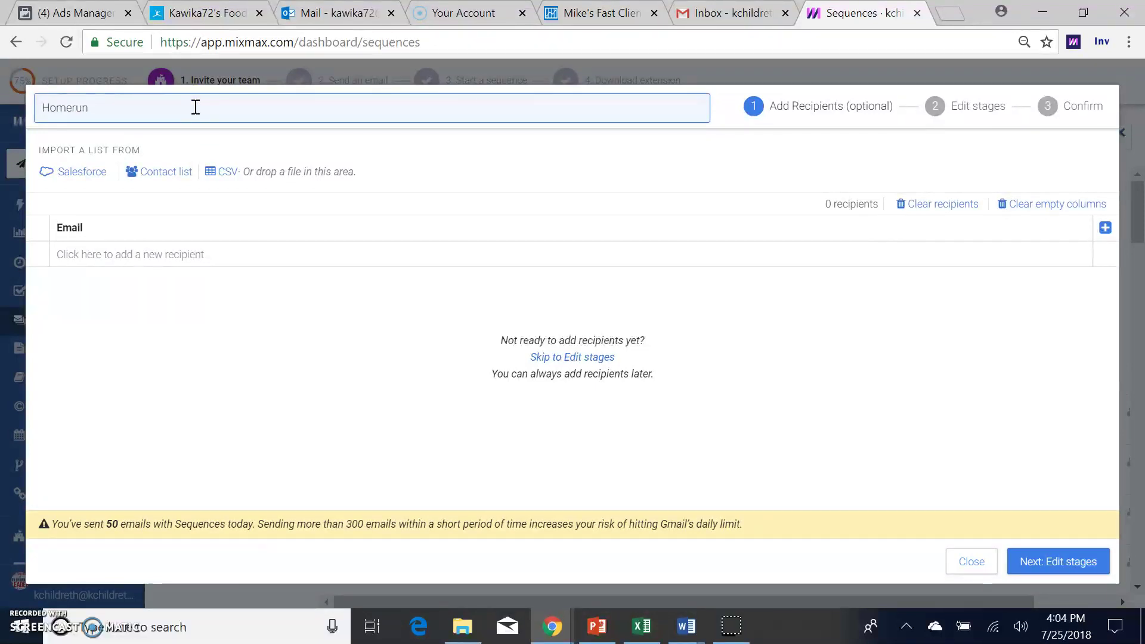
pyautogui.click(283, 256)
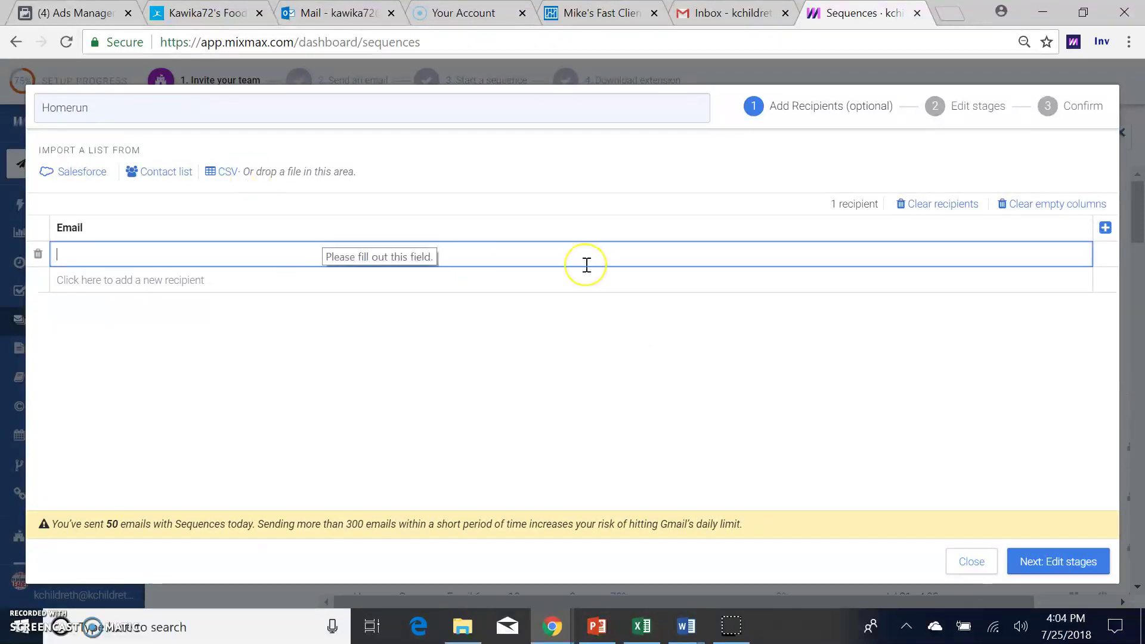
pyautogui.click(974, 110)
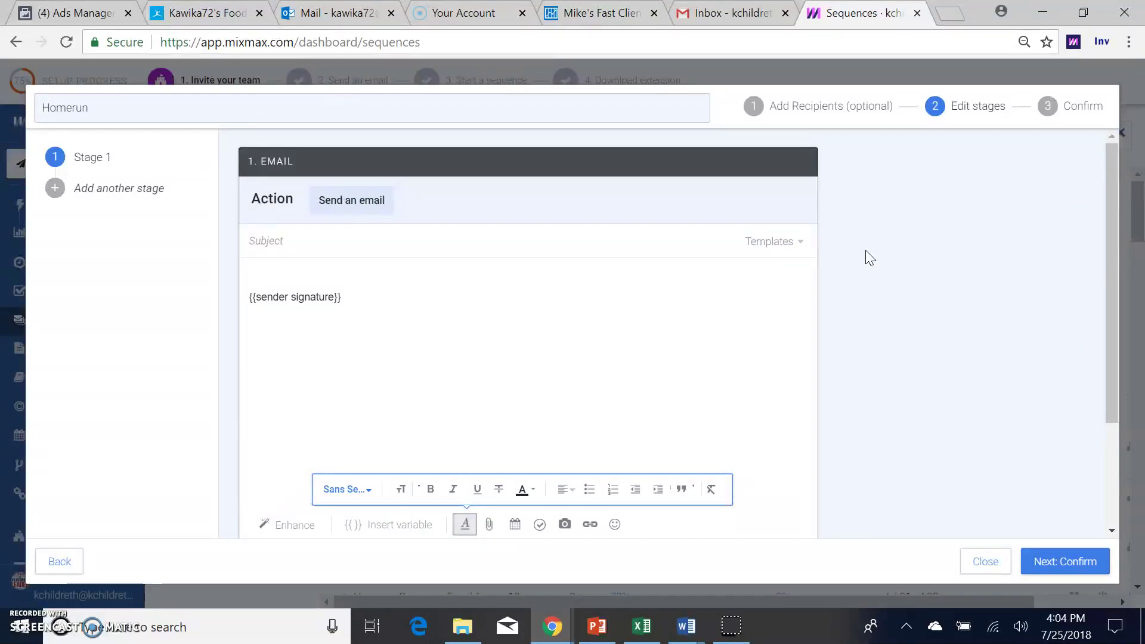
# Step: Fill the Stage 1 email with the 'Email Homerun INTRO' template's subject and body
pyautogui.click(780, 241)
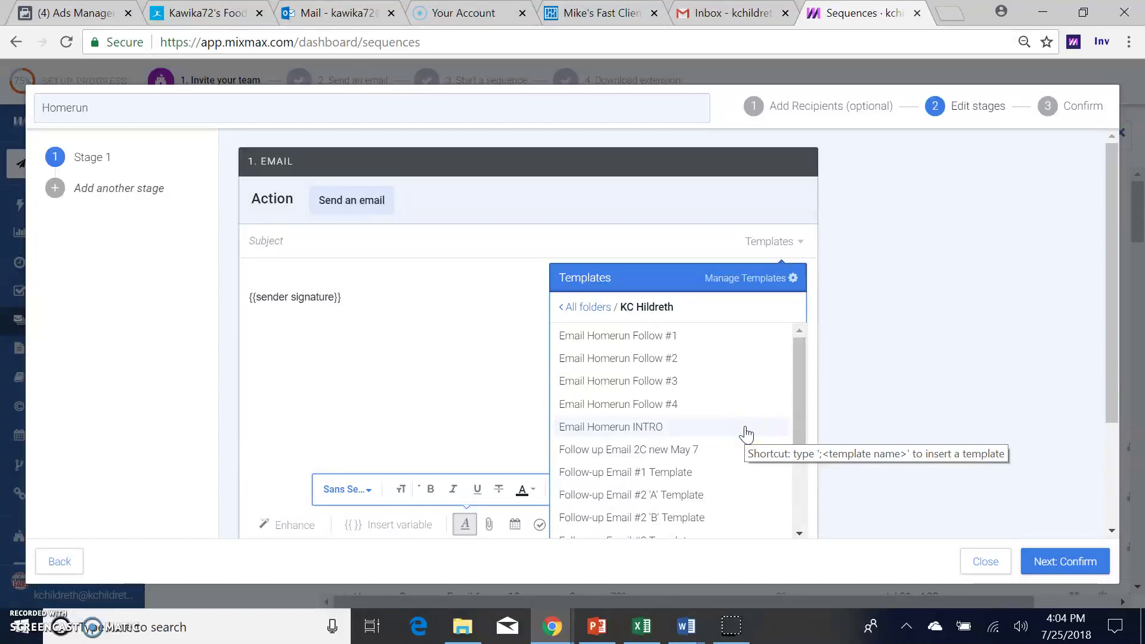
pyautogui.click(745, 428)
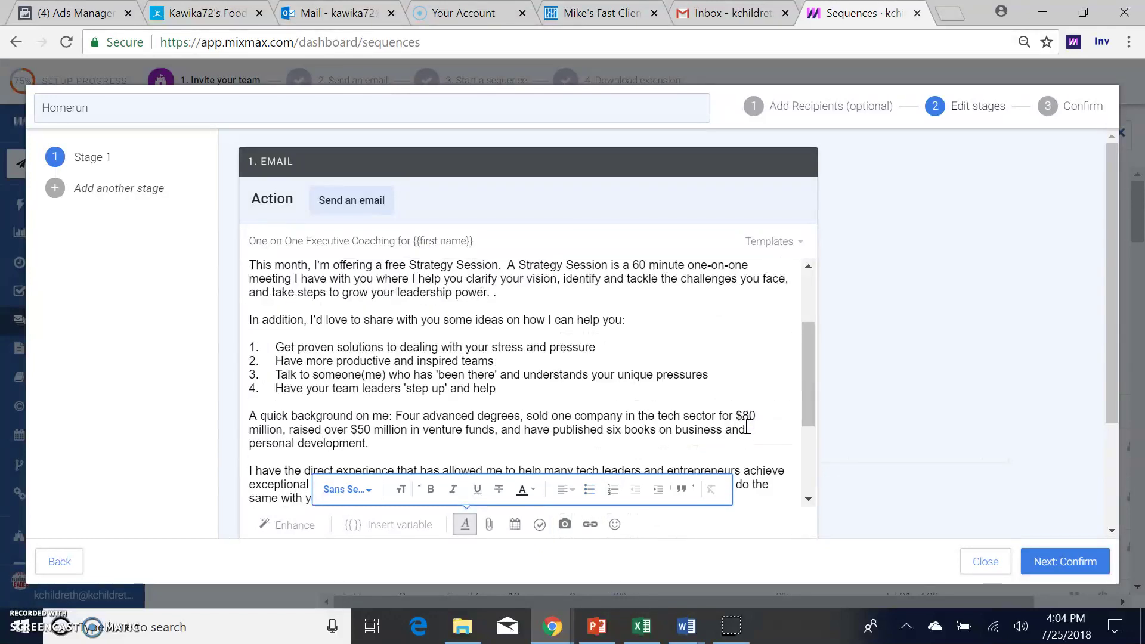
pyautogui.click(813, 301)
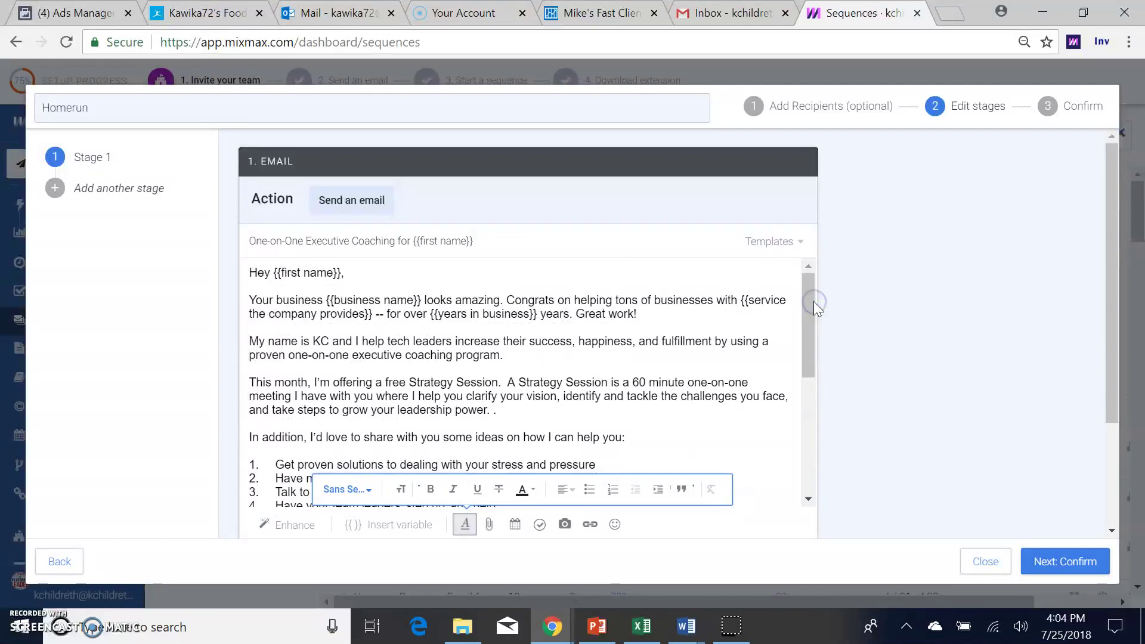
pyautogui.click(346, 268)
# Step: Back in Add Recipients, add a recipient row and enter the recipient's email address
pyautogui.click(814, 98)
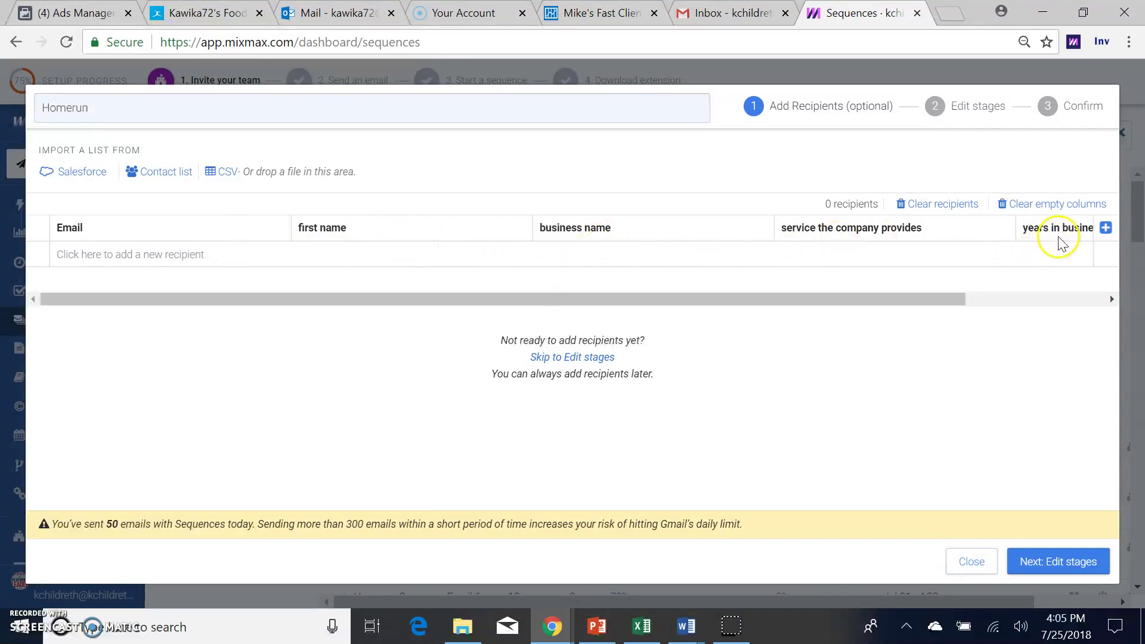
pyautogui.click(116, 257)
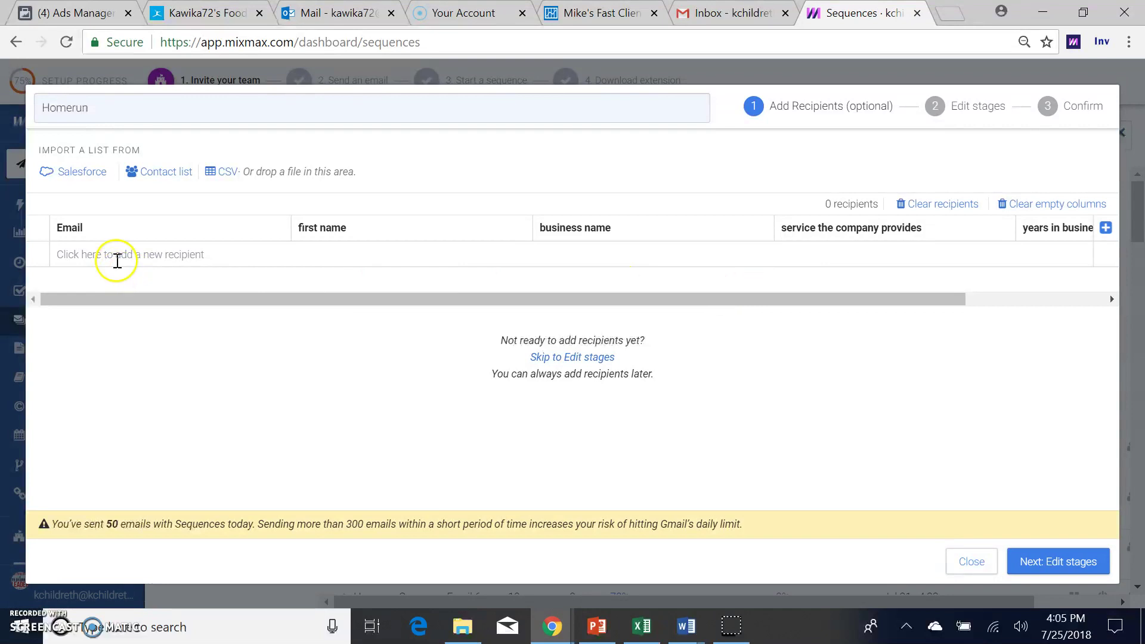
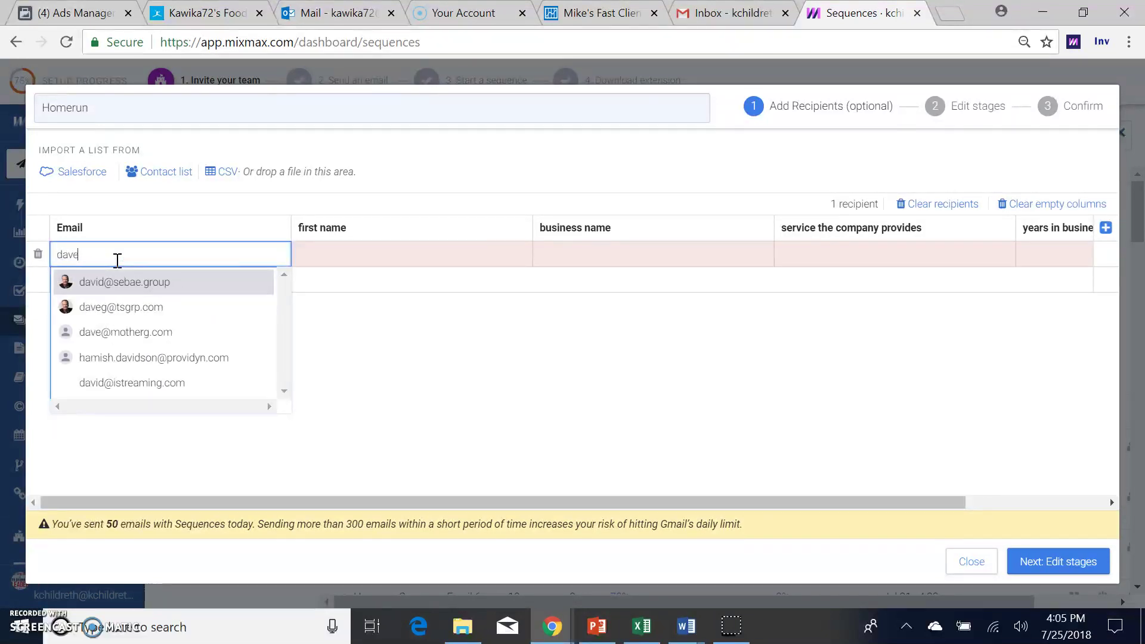
pyautogui.press('Tab')
pyautogui.write('da')
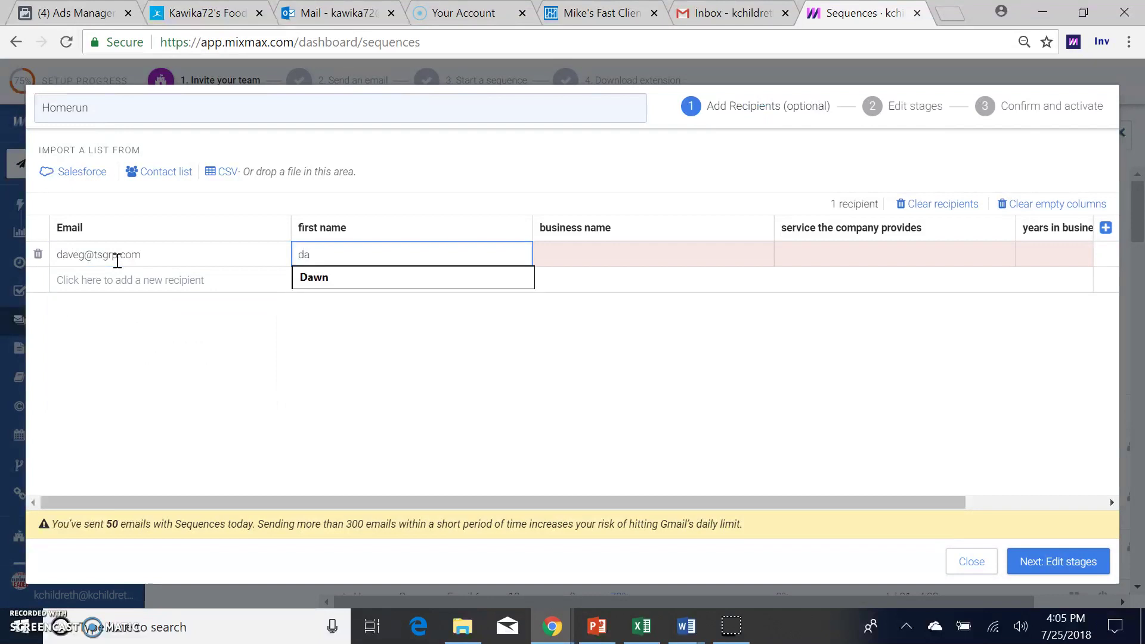
pyautogui.click(117, 260)
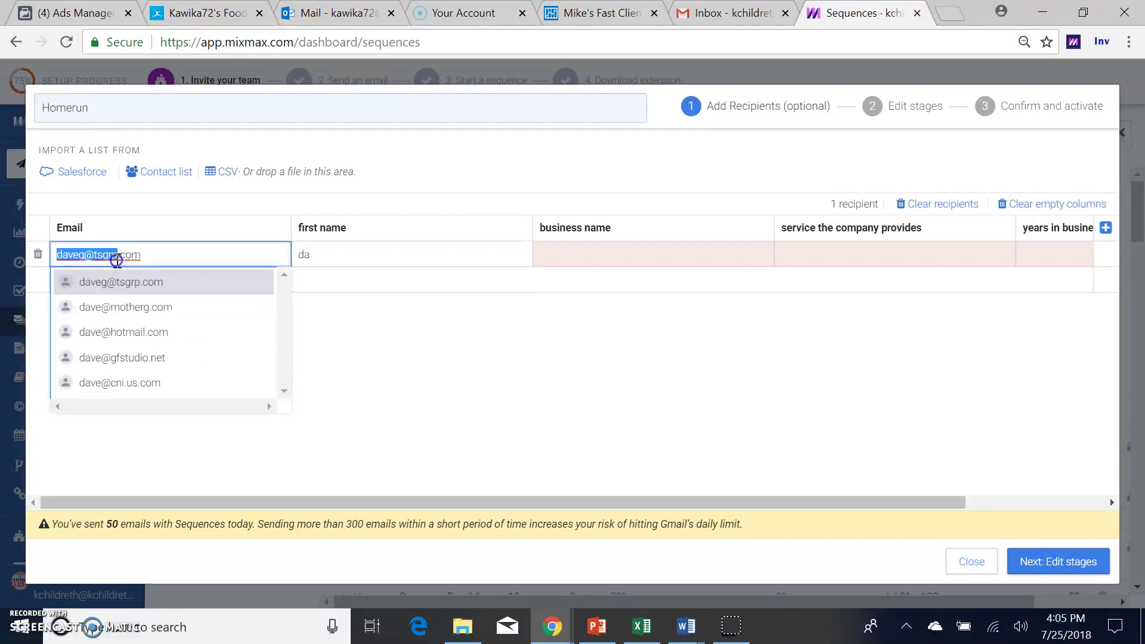
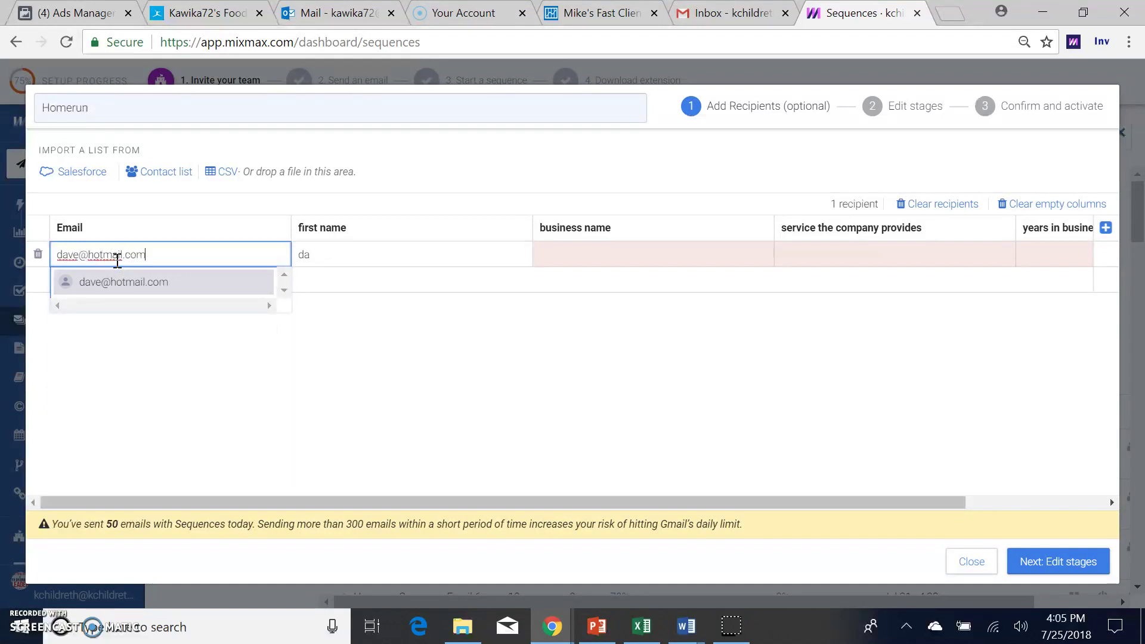
pyautogui.press('Tab')
# Step: Fill in the recipient's first name, business name, service 'driving' and 5 years in business
pyautogui.write('dave')
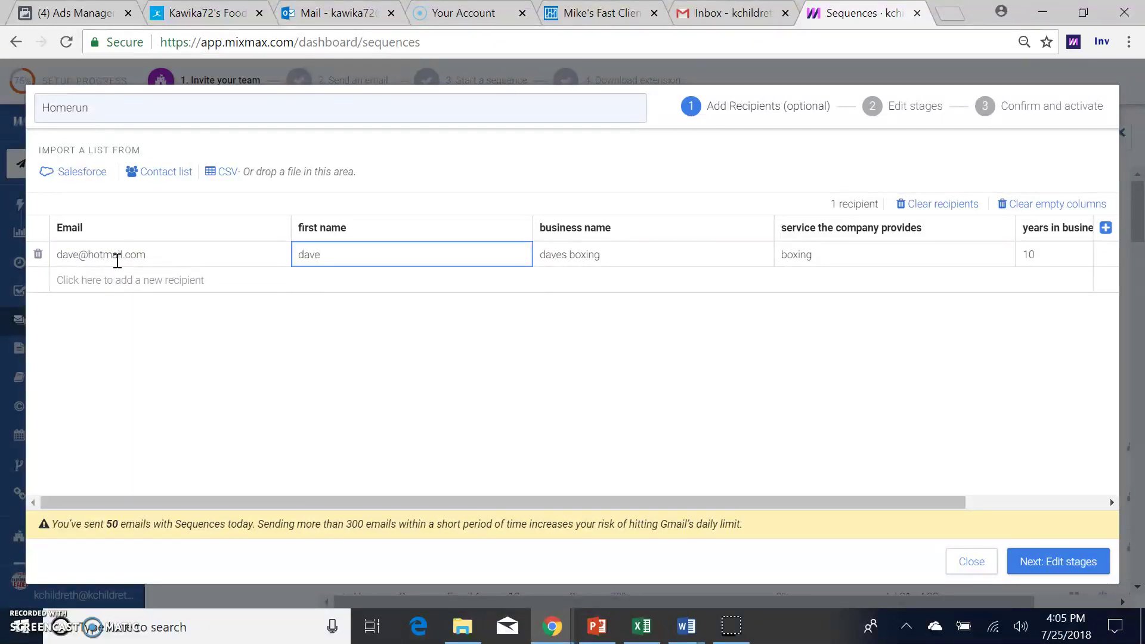
pyautogui.press('Tab')
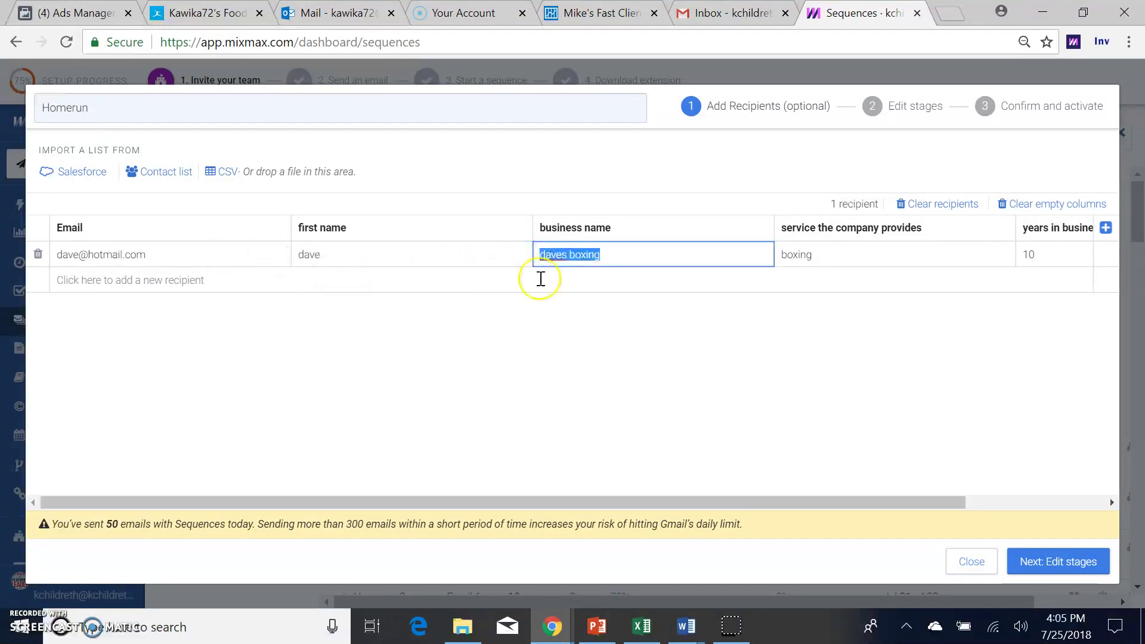
pyautogui.write('da')
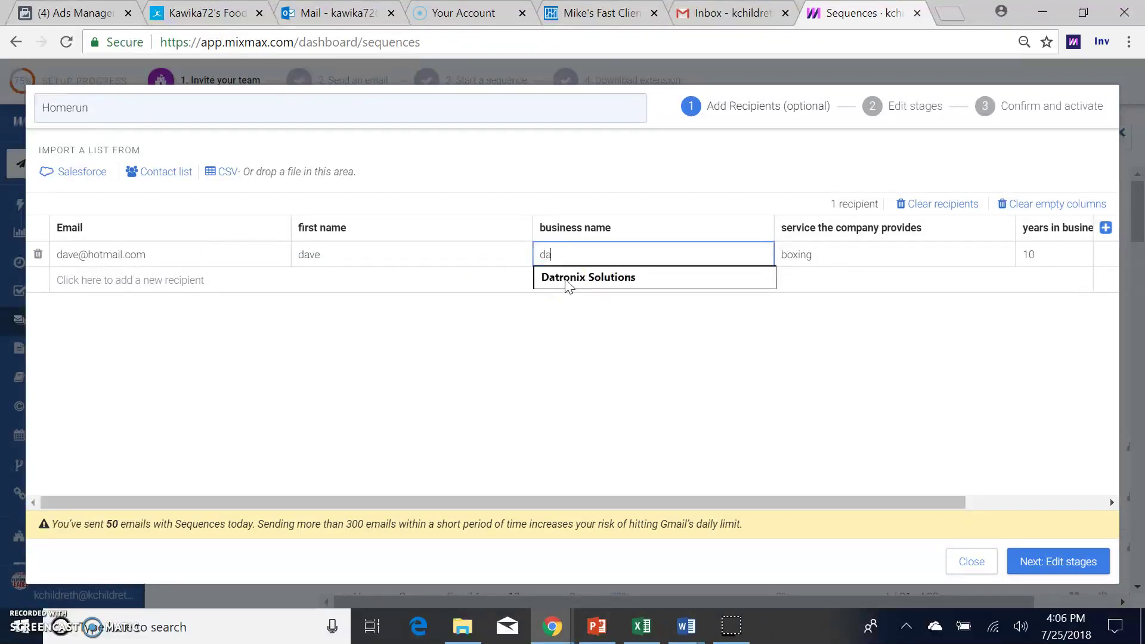
pyautogui.write('ves race')
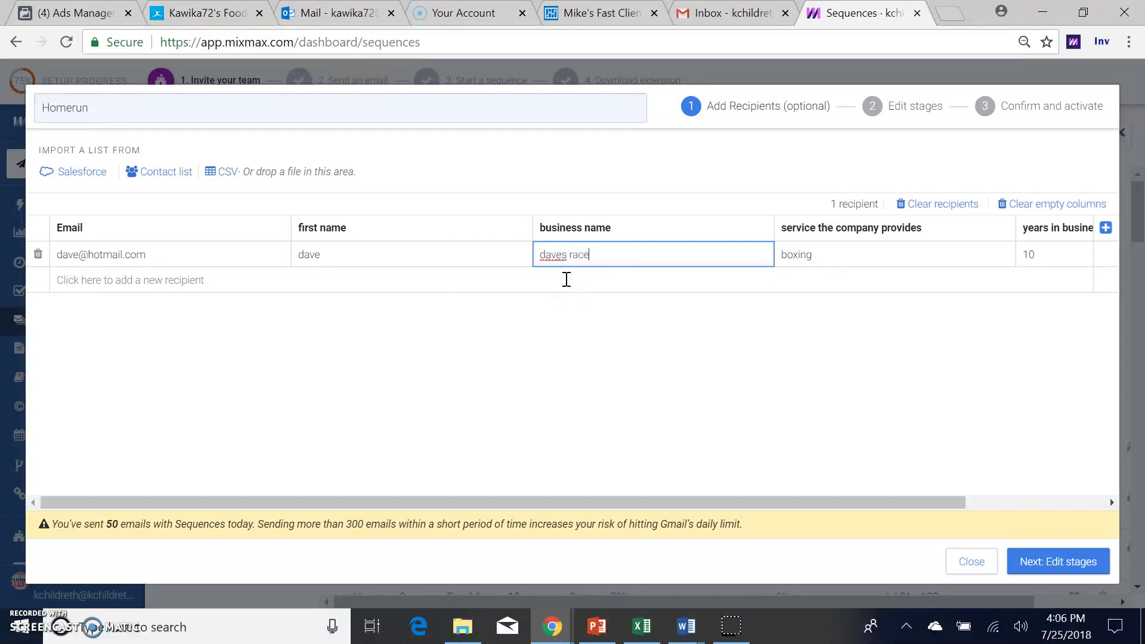
pyautogui.write(' car driving')
pyautogui.press('Tab')
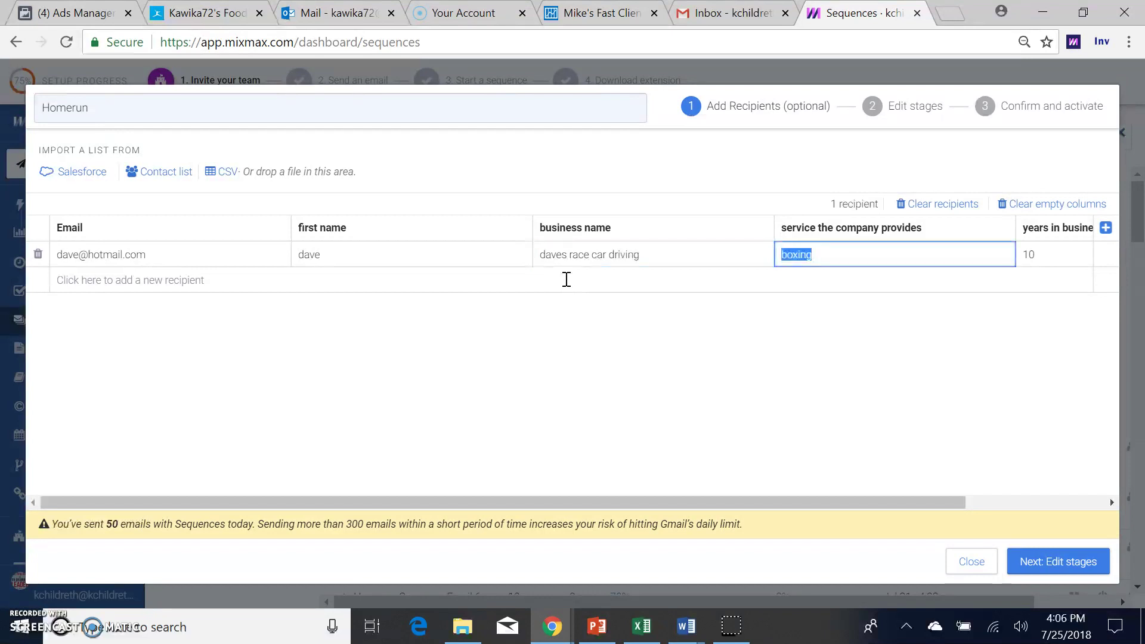
pyautogui.write('driving')
pyautogui.press('Tab')
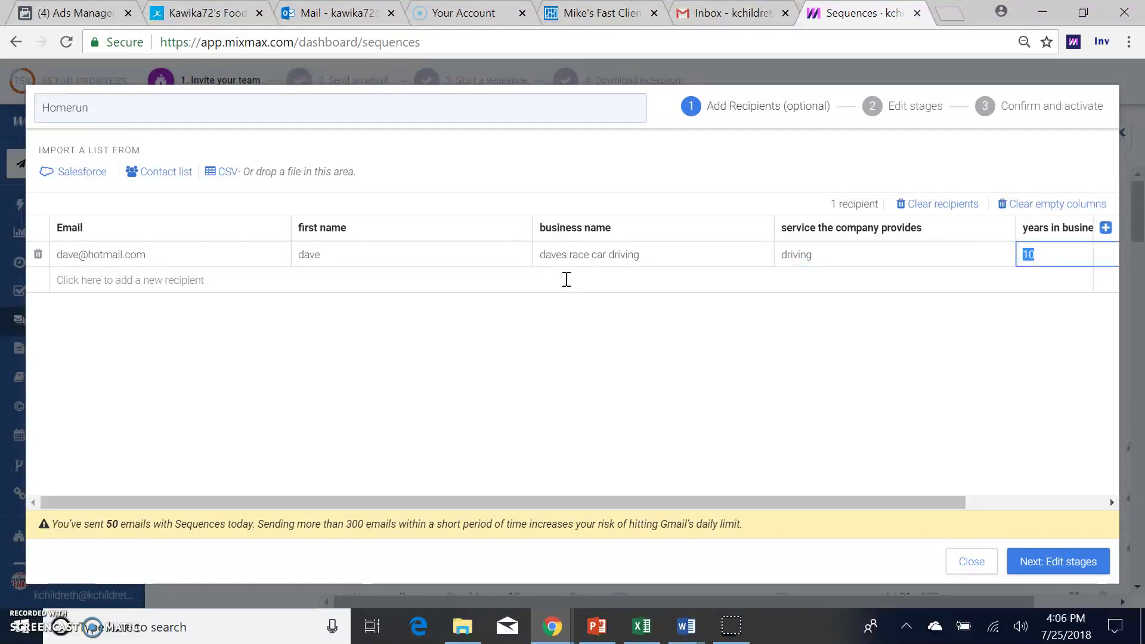
pyautogui.write('5')
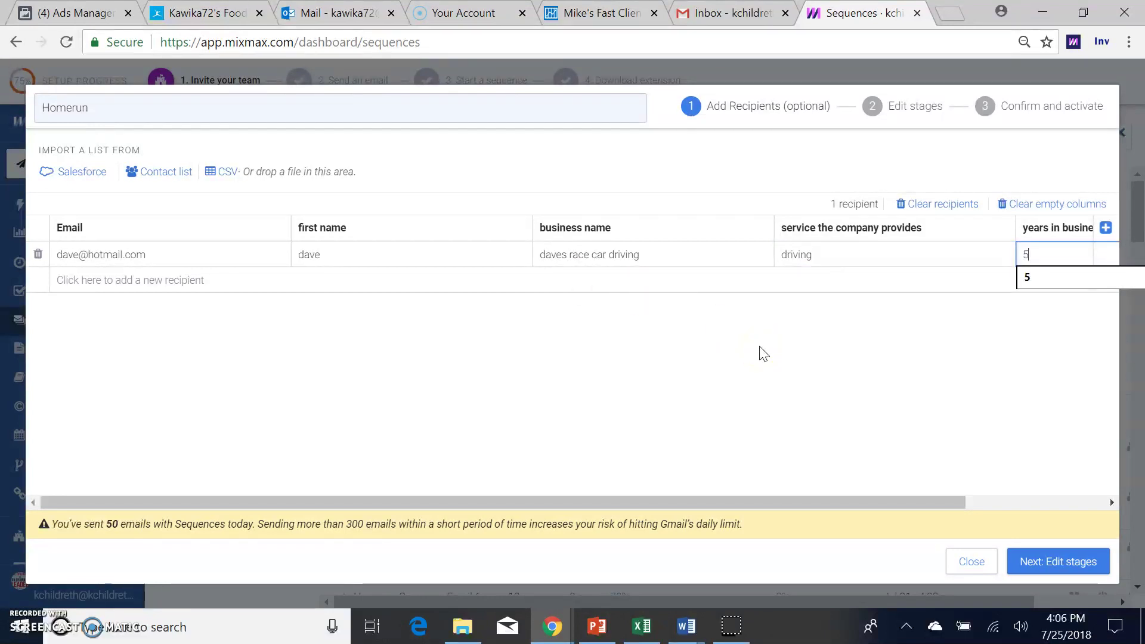
pyautogui.click(968, 418)
pyautogui.click(1082, 459)
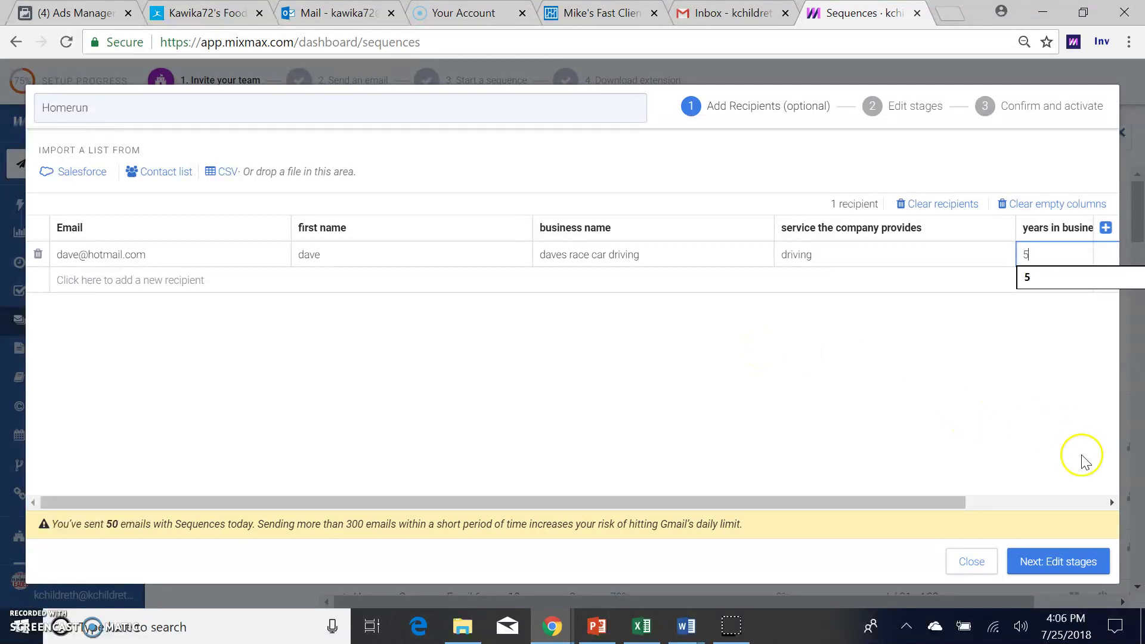
pyautogui.click(1079, 561)
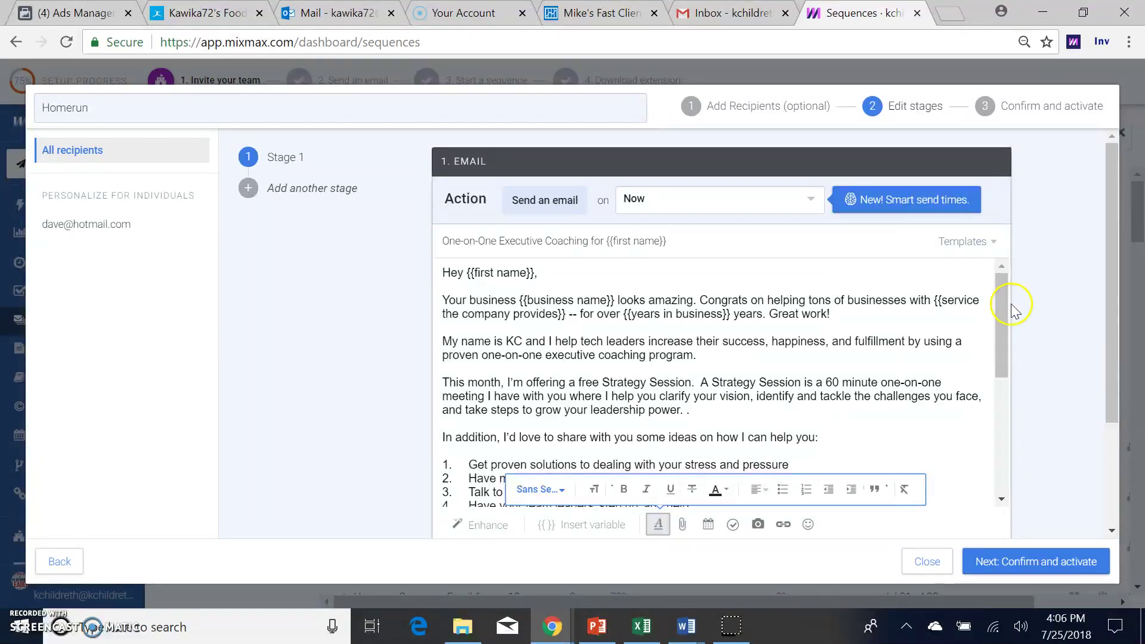
# Step: Choose July 26 as the Stage 1 send date and enter 6am as the specific time
pyautogui.click(1000, 321)
pyautogui.click(792, 206)
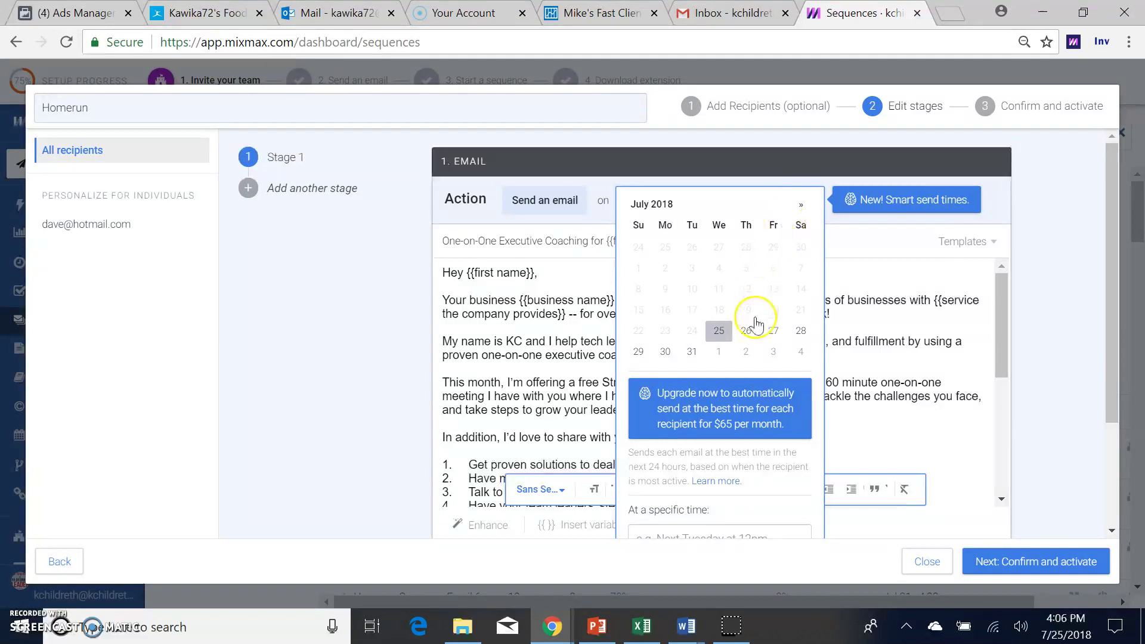
pyautogui.click(753, 334)
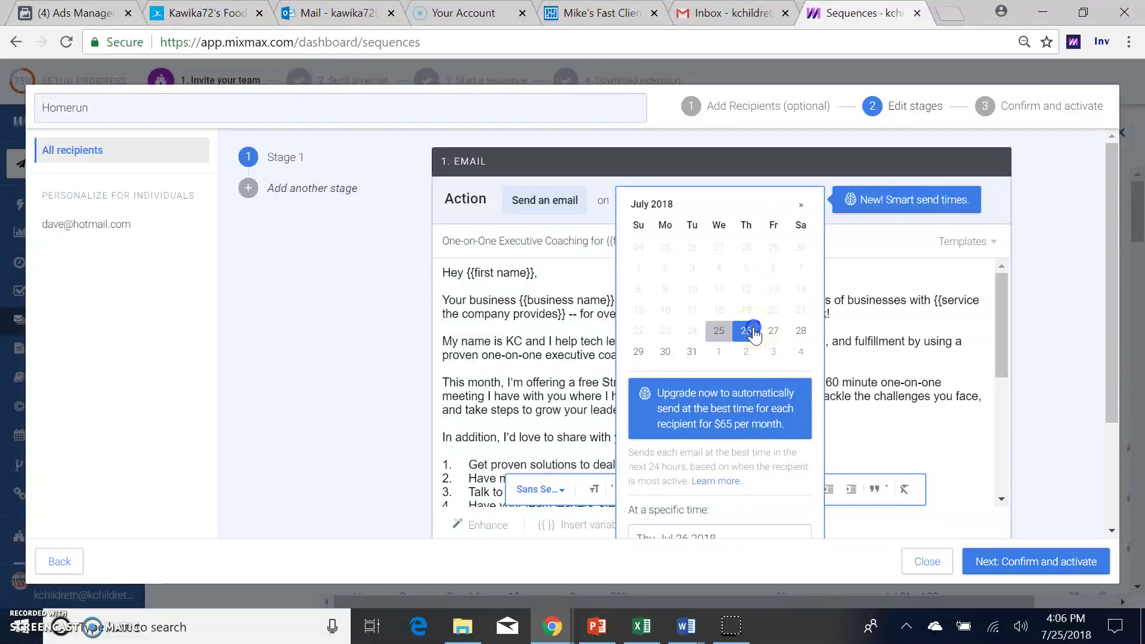
pyautogui.click(991, 333)
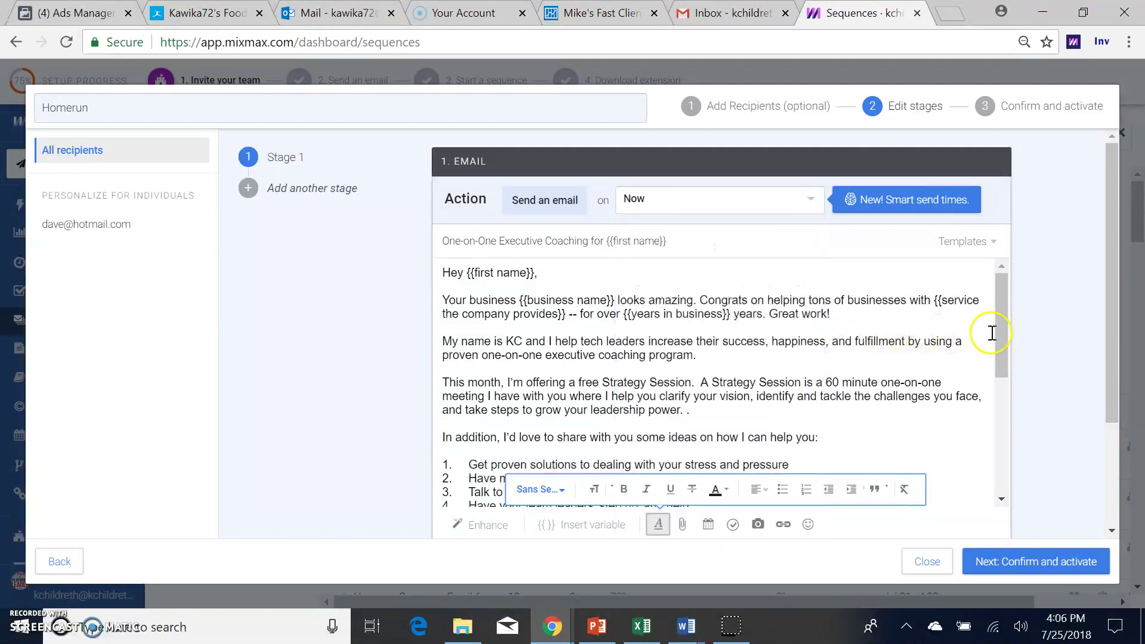
pyautogui.click(775, 199)
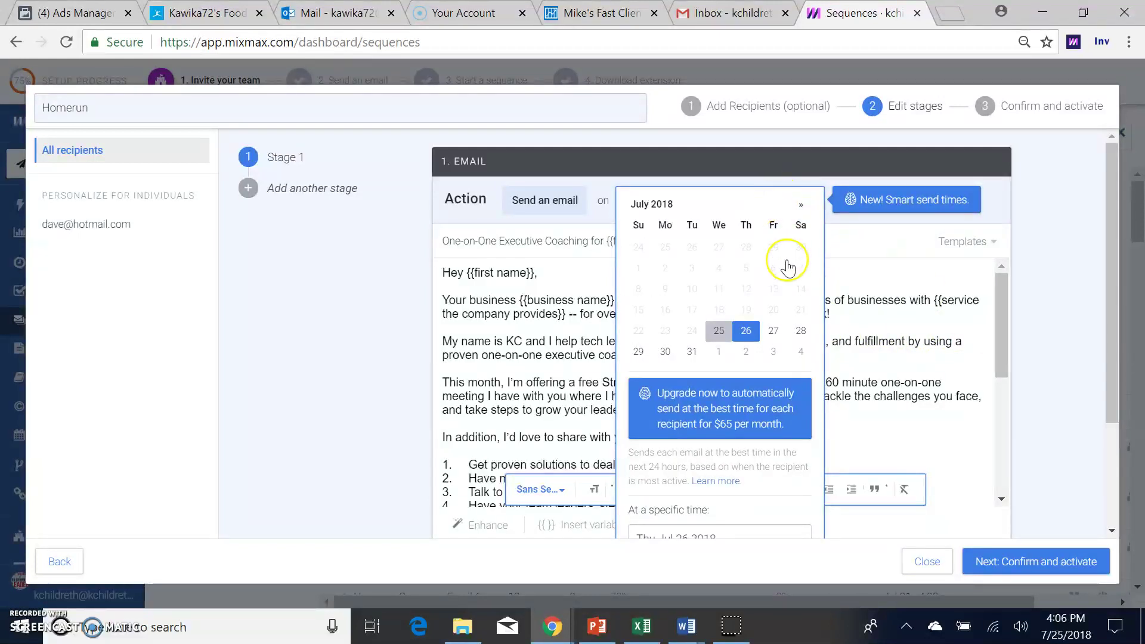
pyautogui.scroll(-3, 786, 269)
pyautogui.click(769, 382)
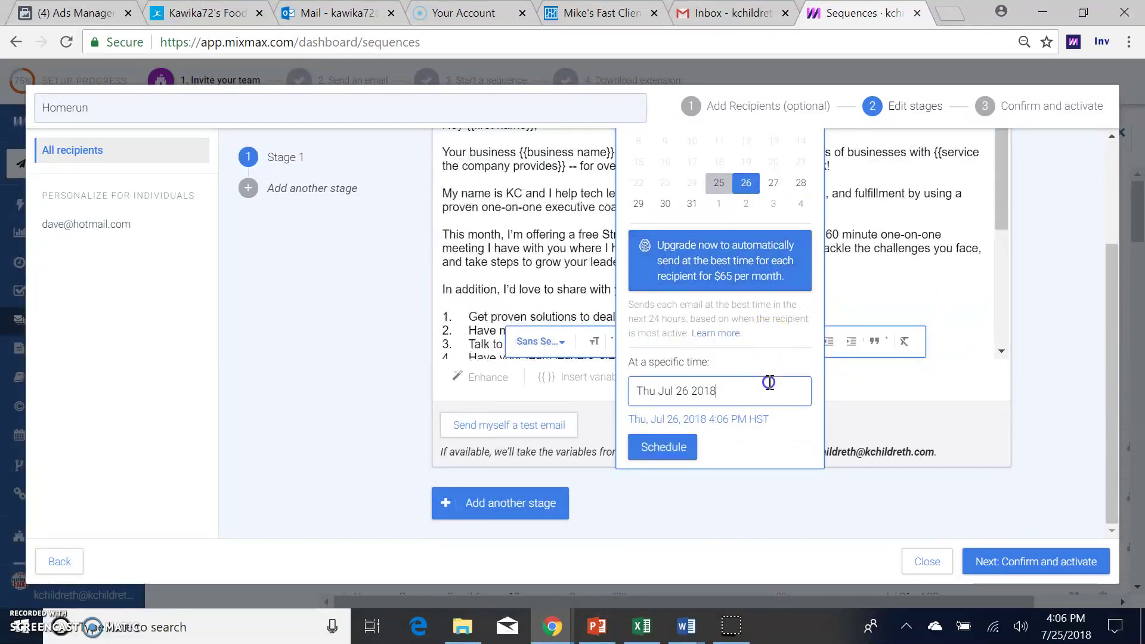
pyautogui.write('6am')
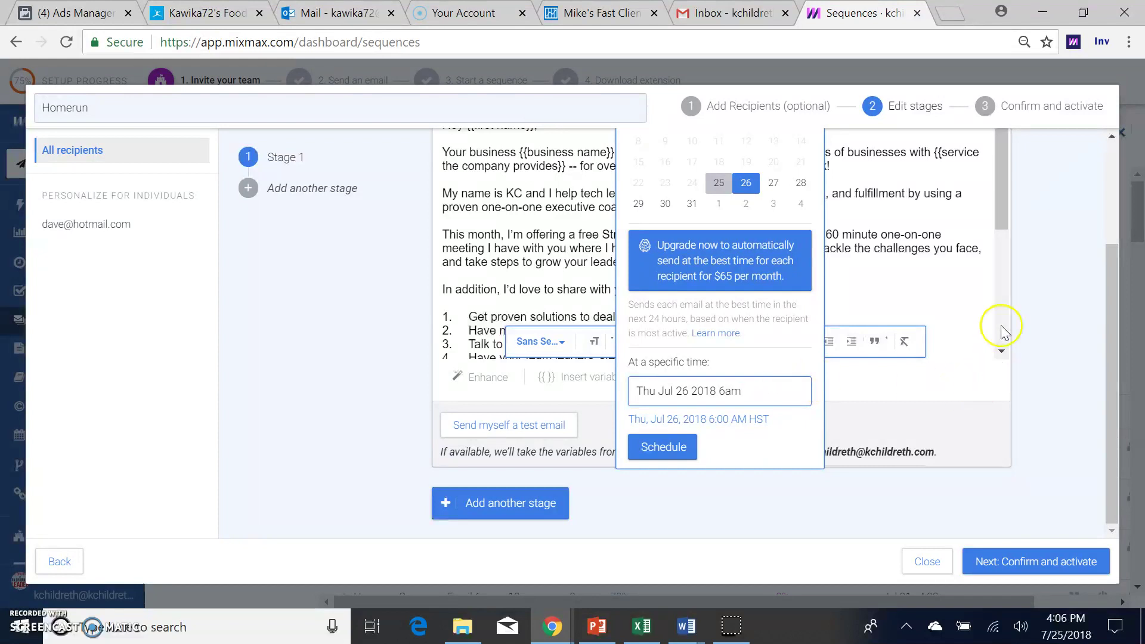
# Step: Schedule the first email for Thu, Jul 26, 2018 at 6:00 AM HST
pyautogui.moveTo(1107, 270); pyautogui.dragTo(1111, 67)
pyautogui.scroll(3, 1112, 160)
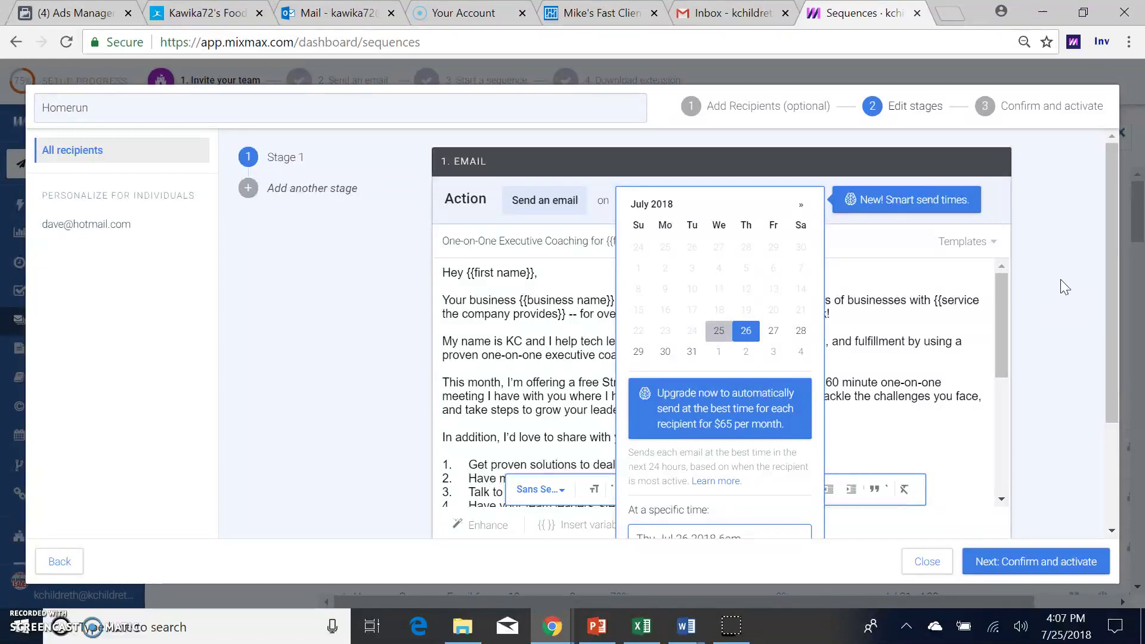
pyautogui.click(1064, 287)
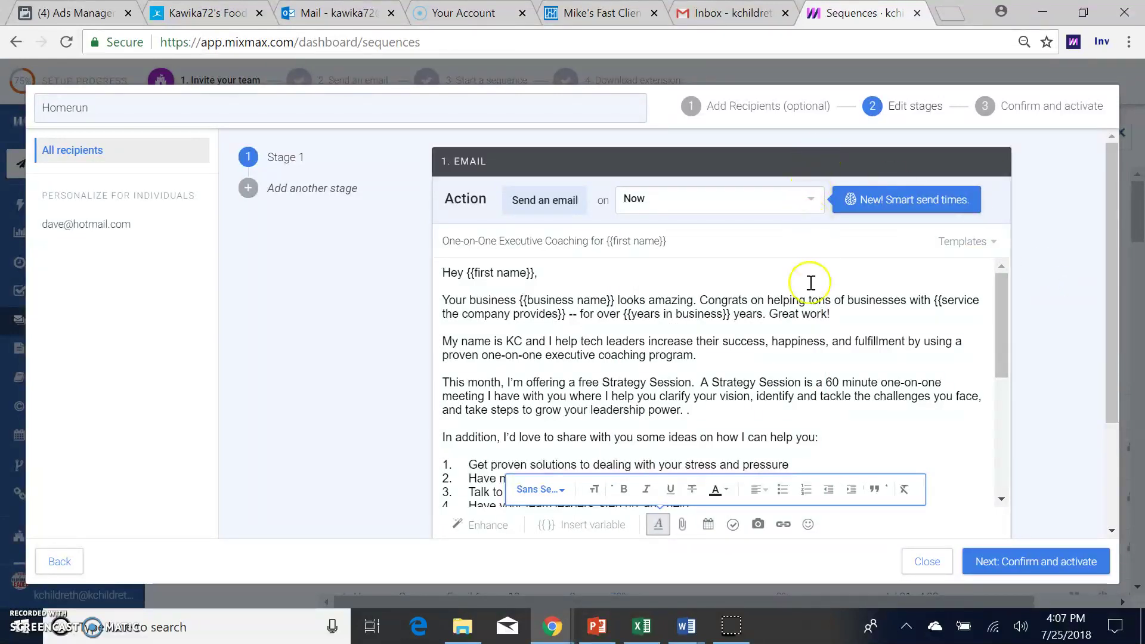
pyautogui.click(793, 202)
pyautogui.click(794, 204)
pyautogui.click(774, 527)
pyautogui.scroll(-3, 773, 528)
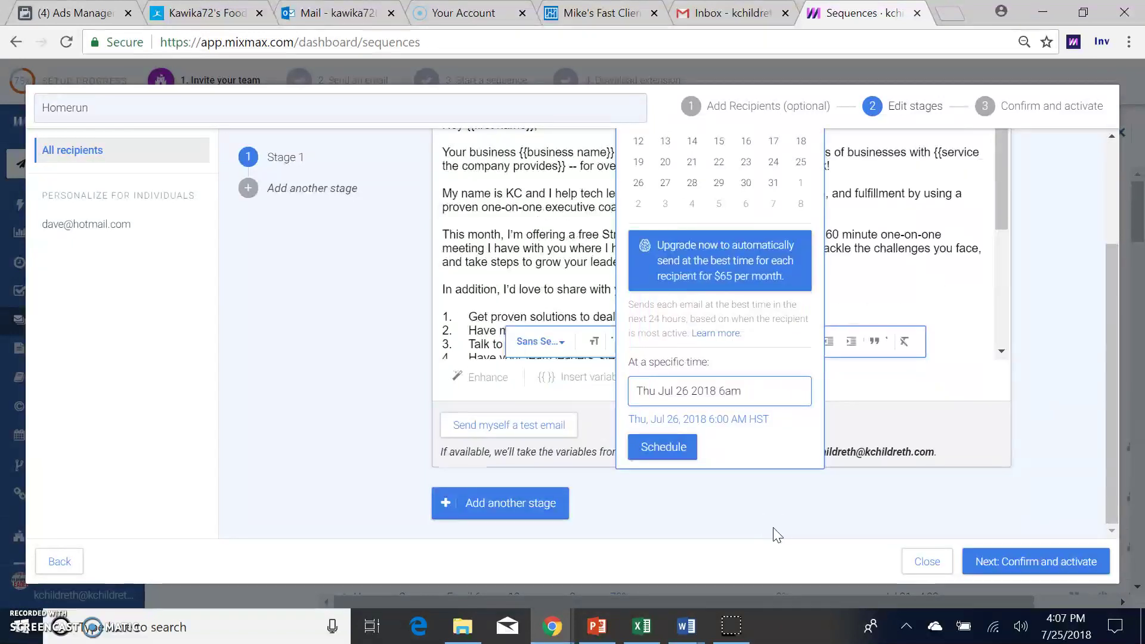
pyautogui.click(671, 445)
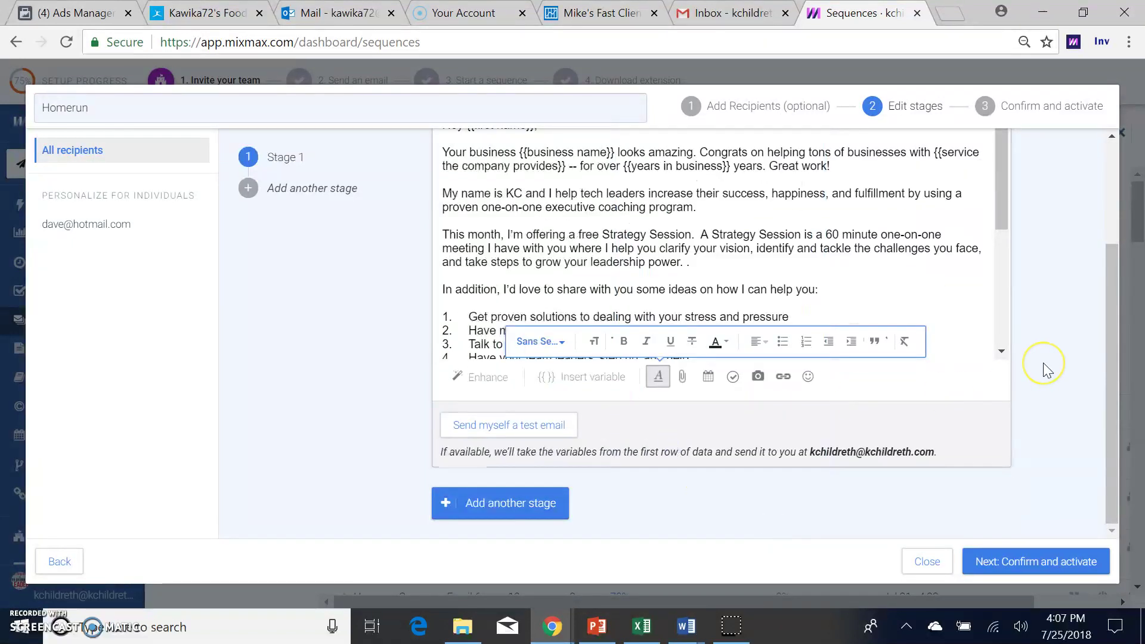
pyautogui.scroll(3, 1042, 364)
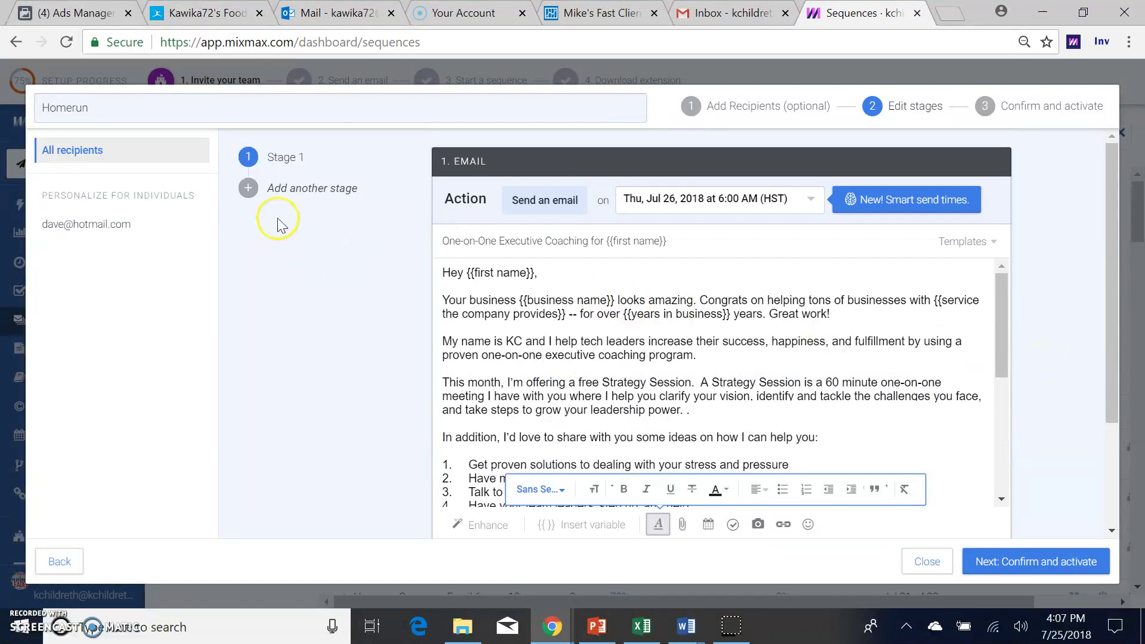
# Step: Add Stage 2, sent after 2 weekdays without reply as a new email rather than a reply
pyautogui.click(285, 194)
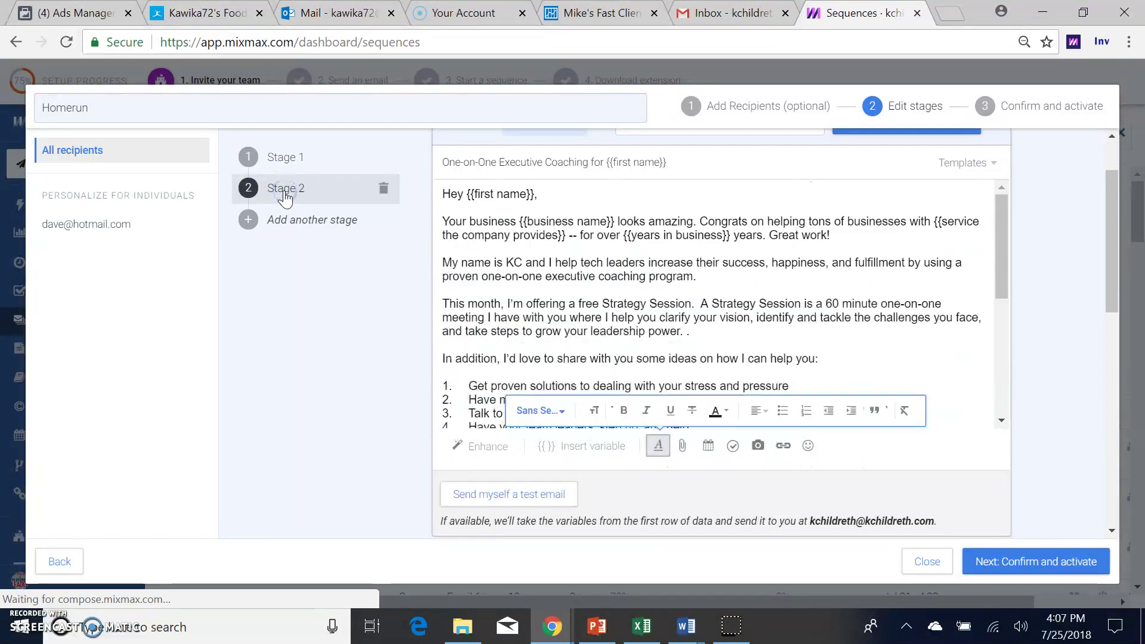
pyautogui.click(1112, 248)
pyautogui.moveTo(1112, 253); pyautogui.dragTo(1113, 308)
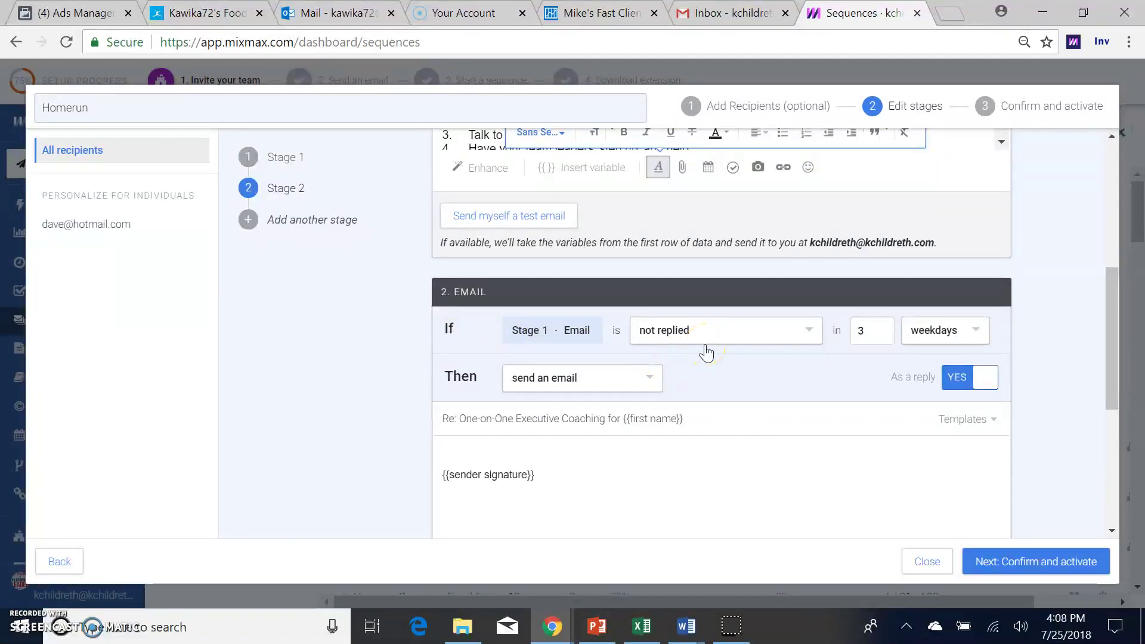
pyautogui.click(881, 334)
pyautogui.scroll(-2, 1029, 384)
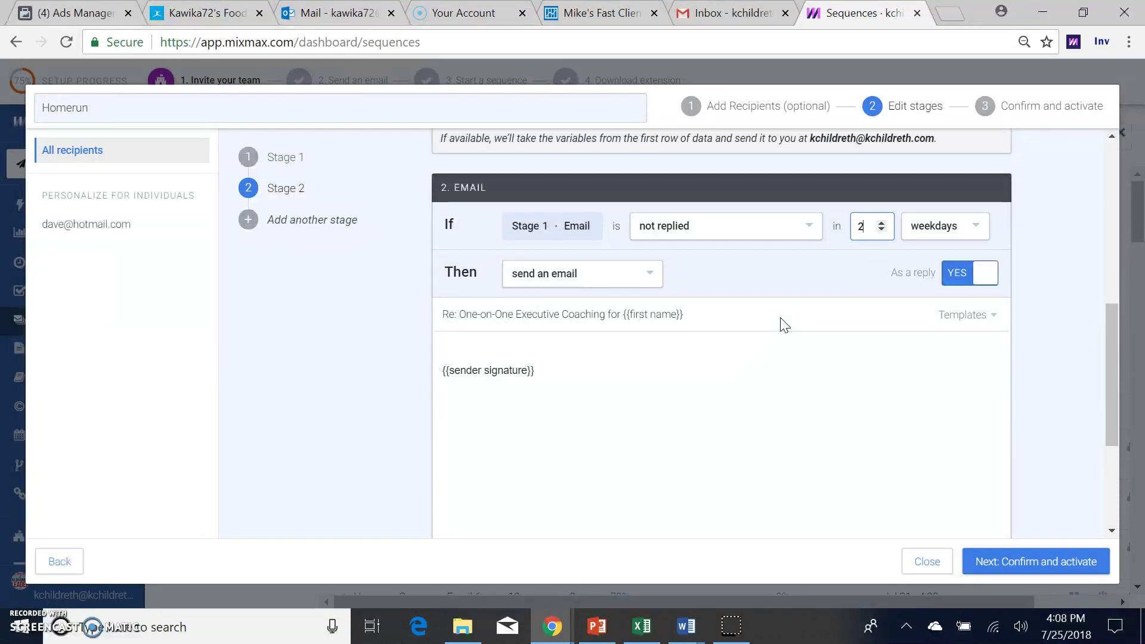
pyautogui.click(949, 275)
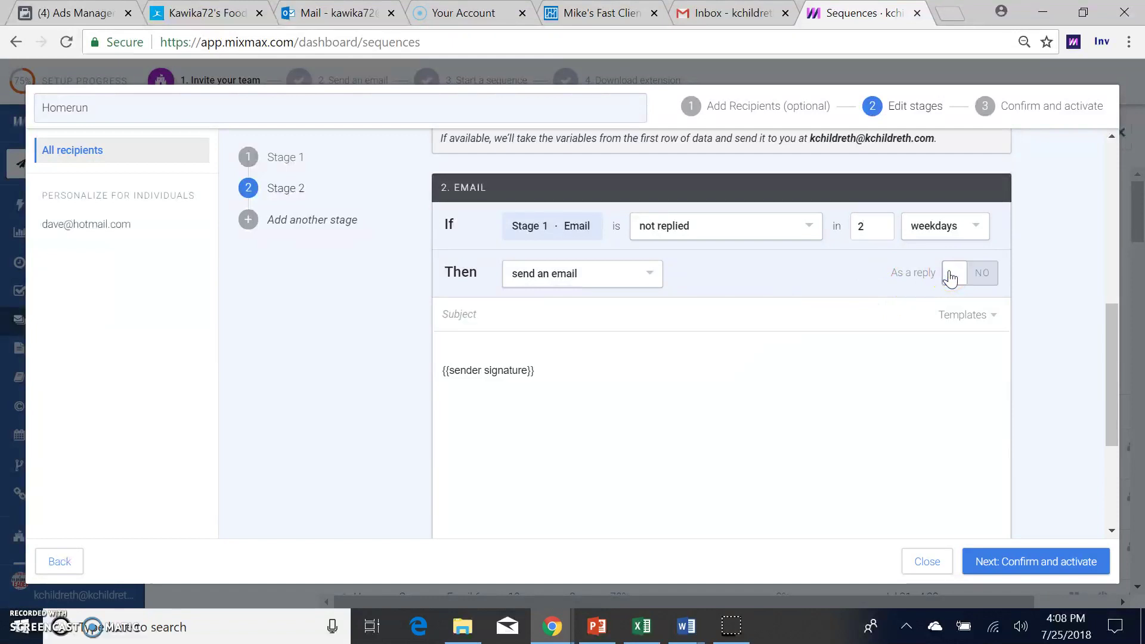
# Step: Give Stage 2 a 'here's your solution' subject greeting the recipient and a Homerun follow-up template body
pyautogui.click(819, 315)
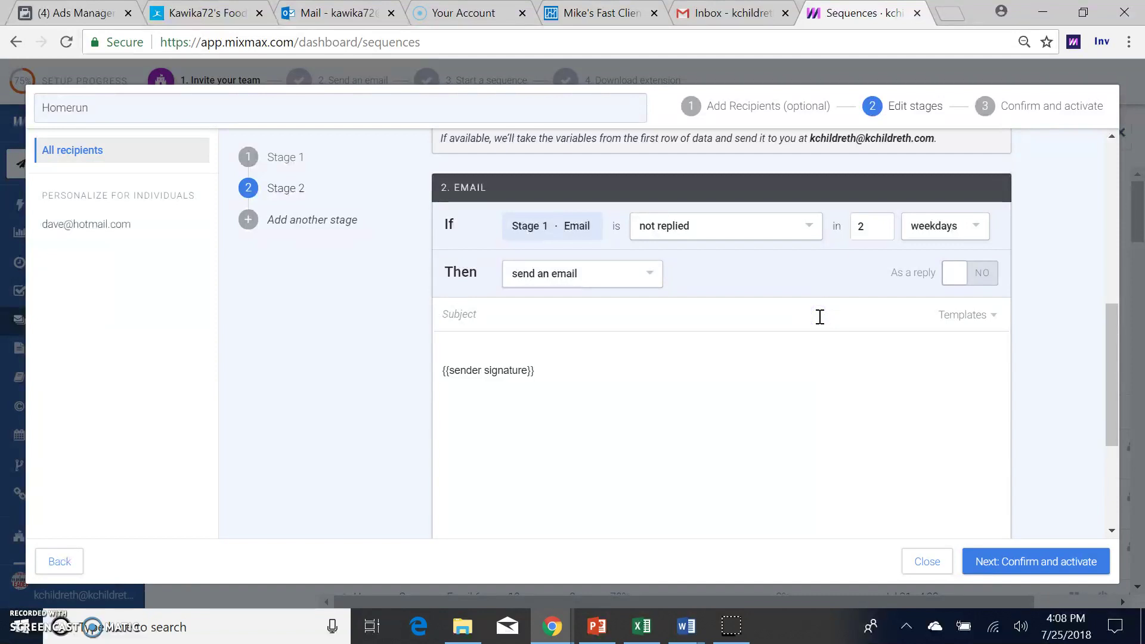
pyautogui.write('hey daav')
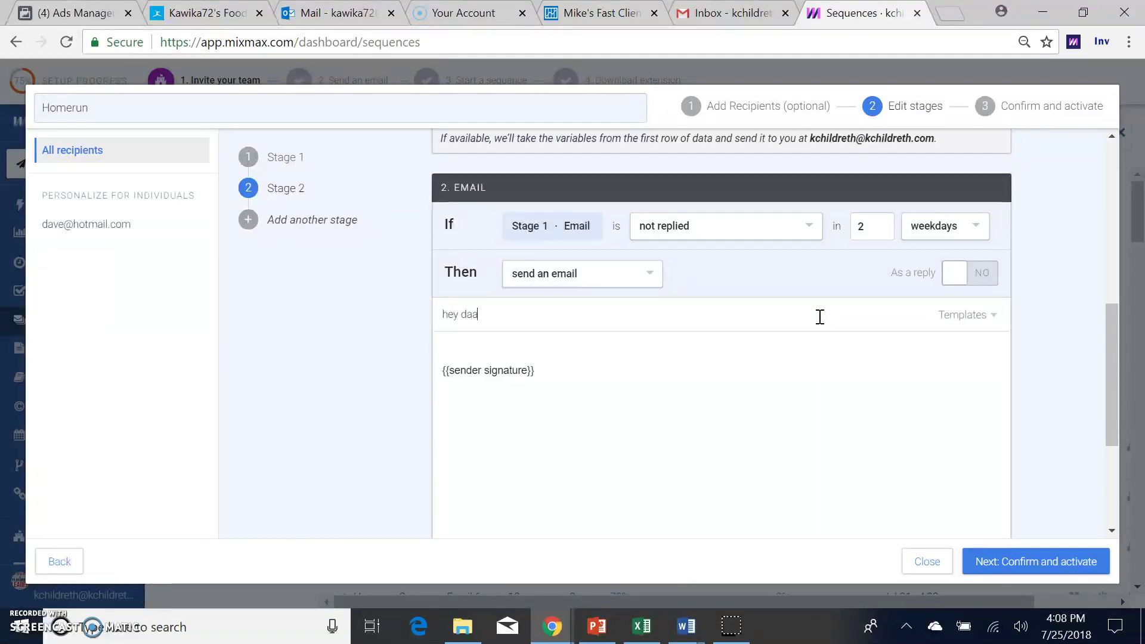
pyautogui.press('BackSpace')
pyautogui.press('BackSpace')
pyautogui.write('ve here')
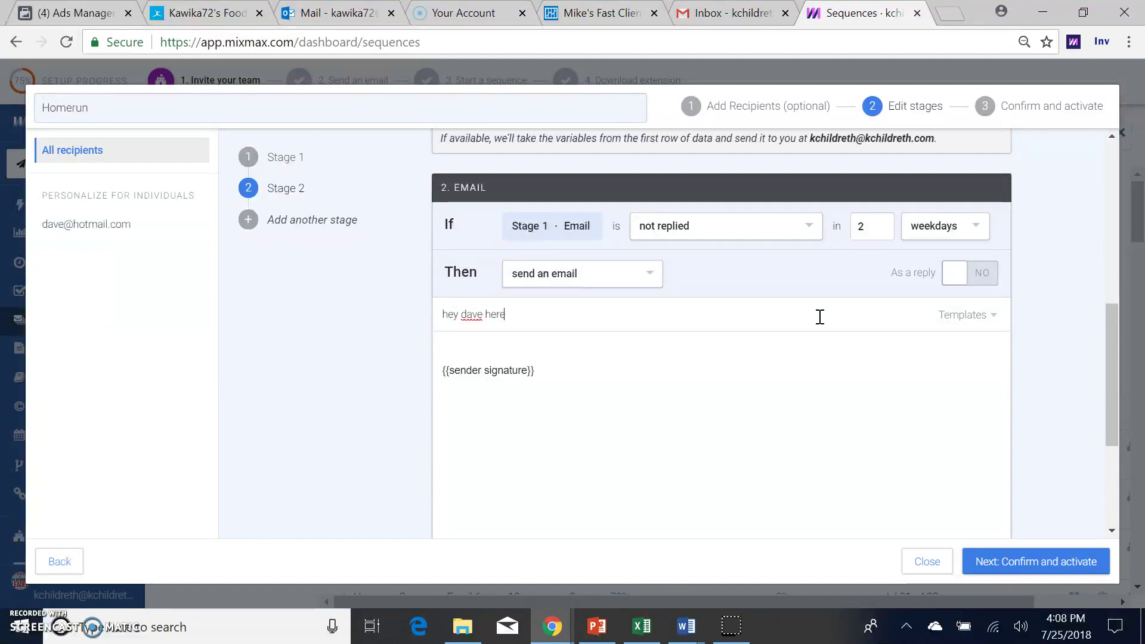
pyautogui.write("'s your solution")
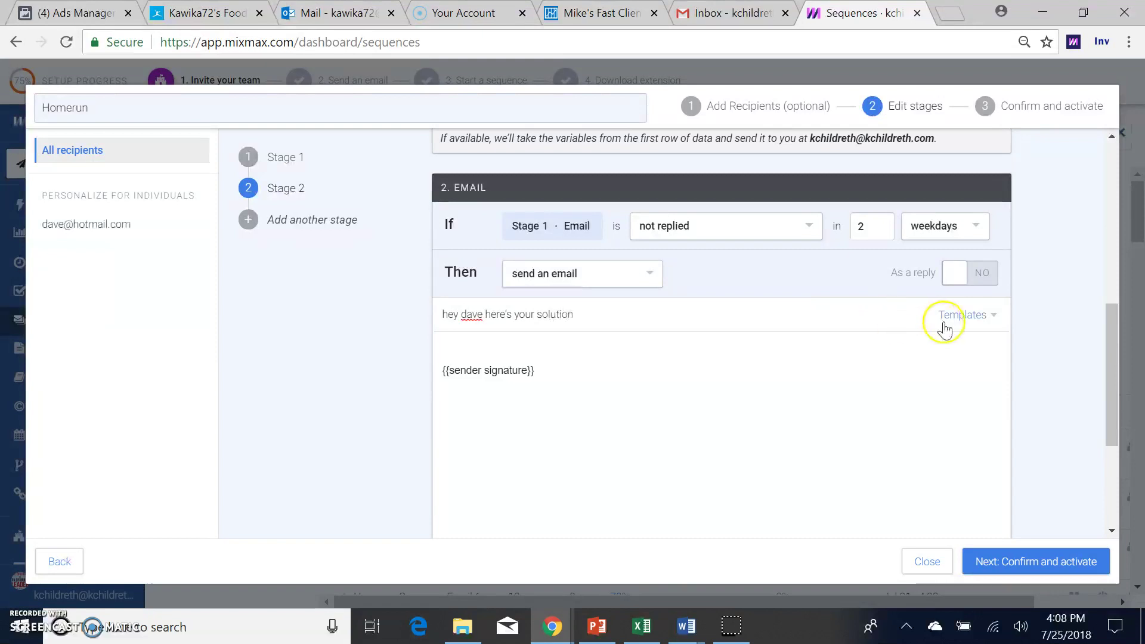
pyautogui.click(962, 316)
pyautogui.click(953, 390)
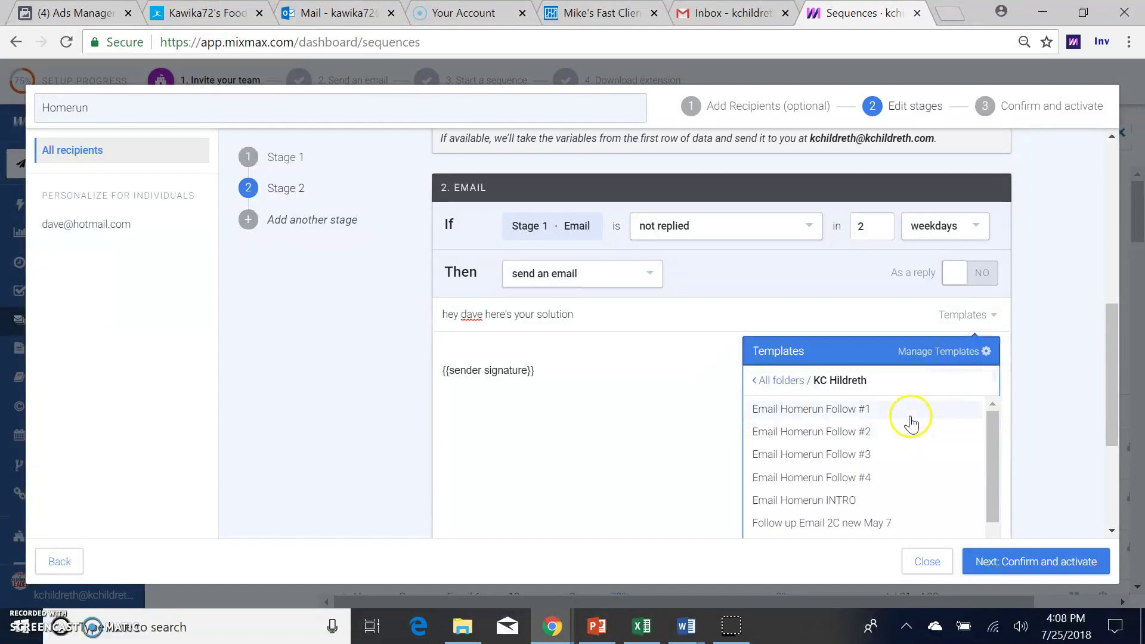
pyautogui.click(910, 417)
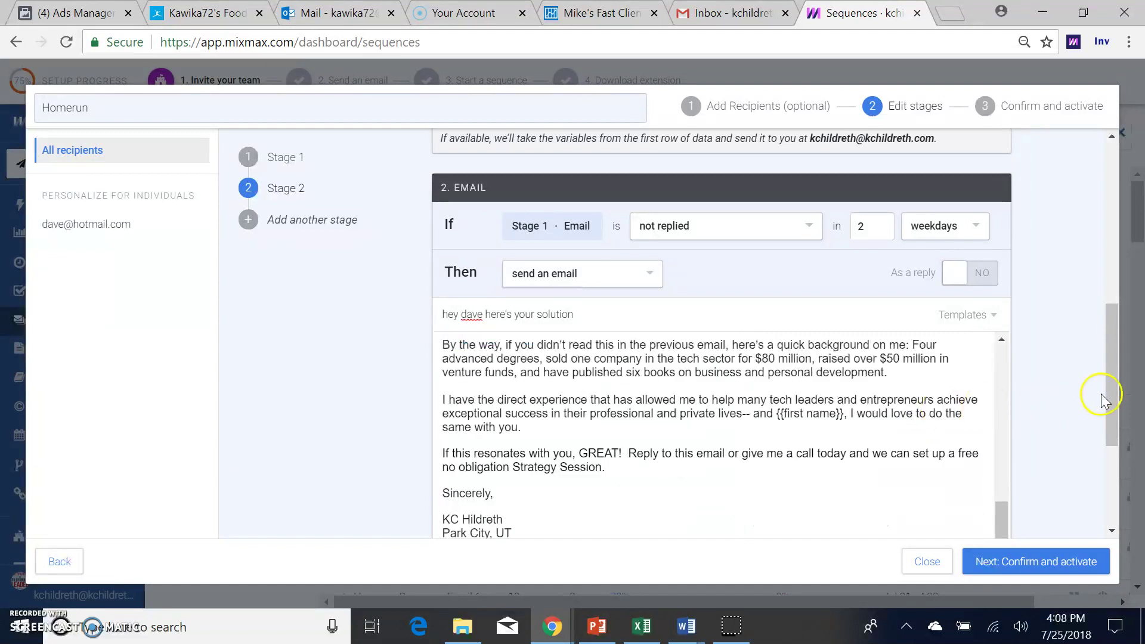
pyautogui.moveTo(1108, 395); pyautogui.dragTo(1108, 471)
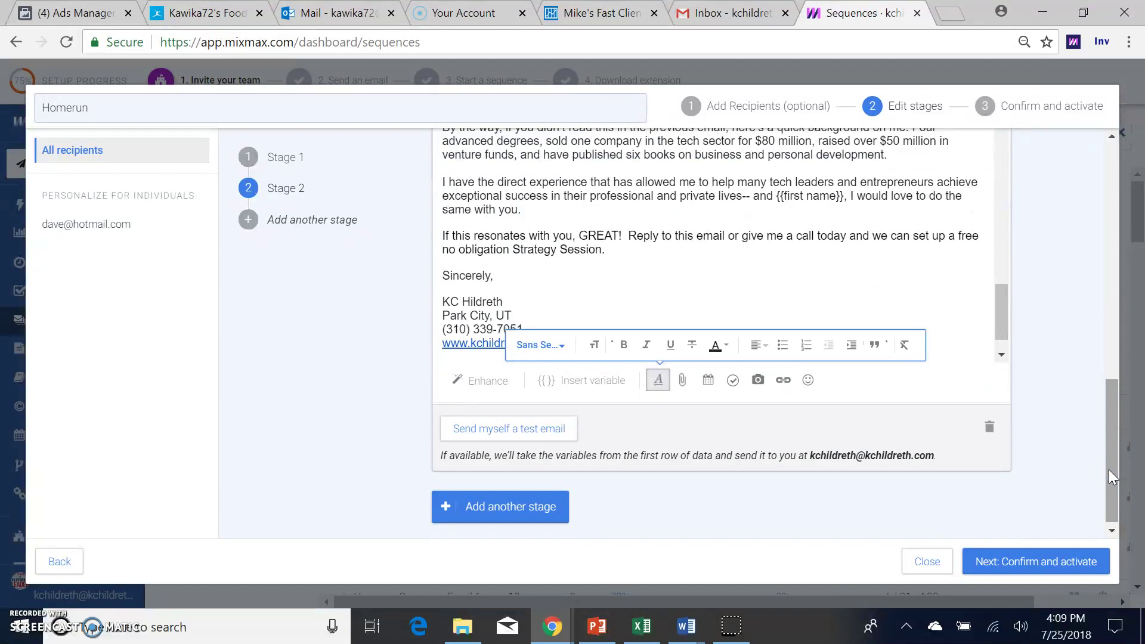
# Step: Add Stage 3, sent 2 weekdays after no reply, as a new email rather than a reply
pyautogui.click(516, 507)
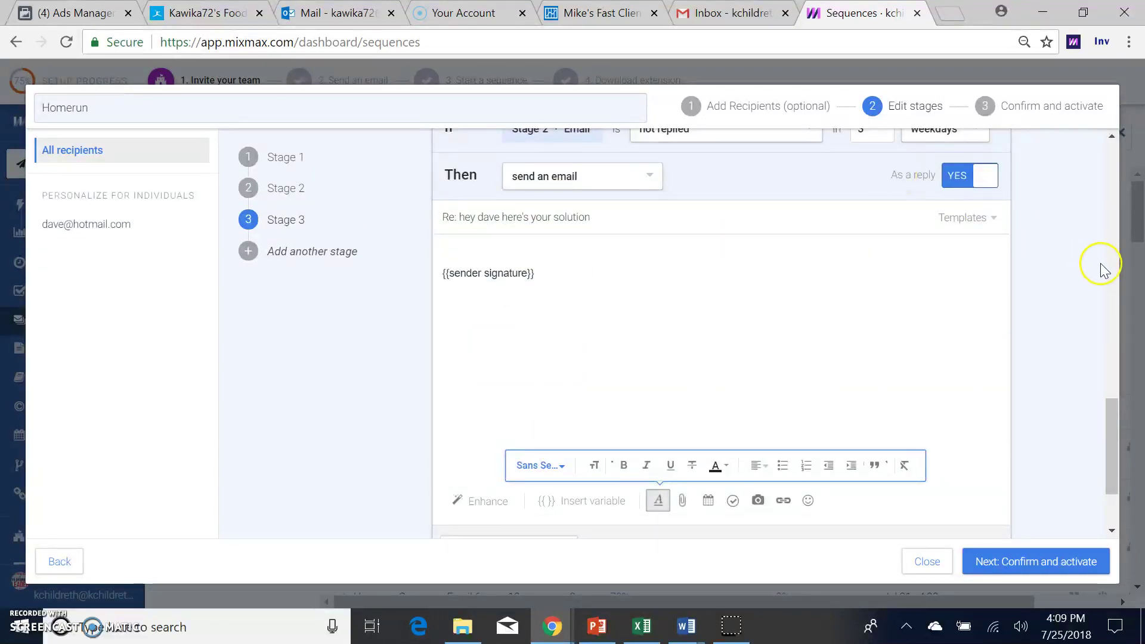
pyautogui.moveTo(1109, 403); pyautogui.dragTo(1115, 339)
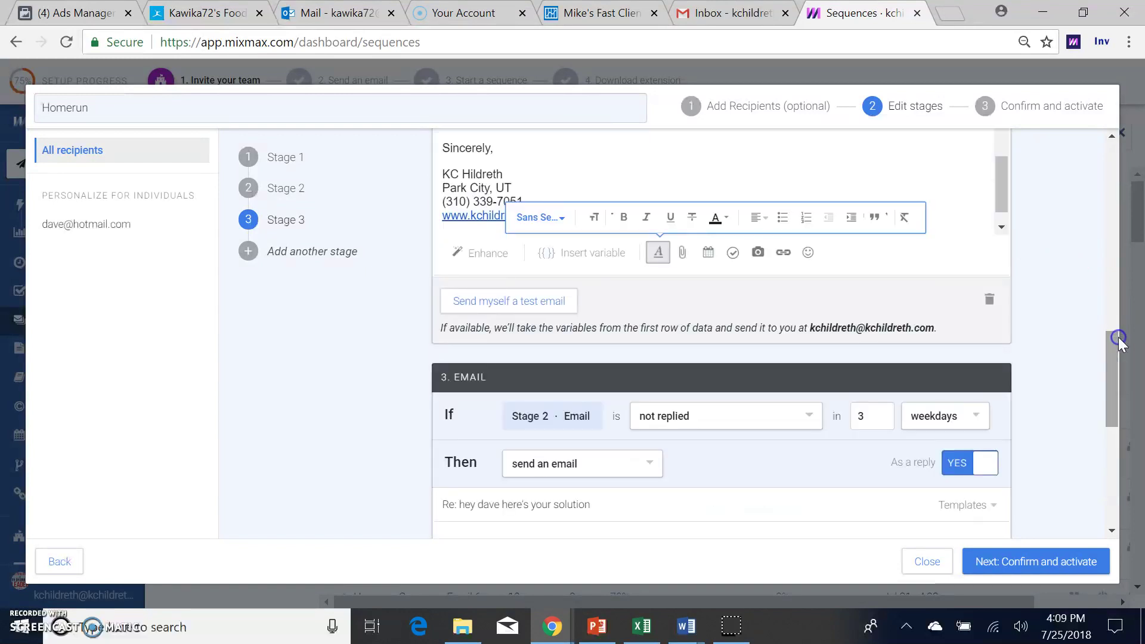
pyautogui.click(880, 421)
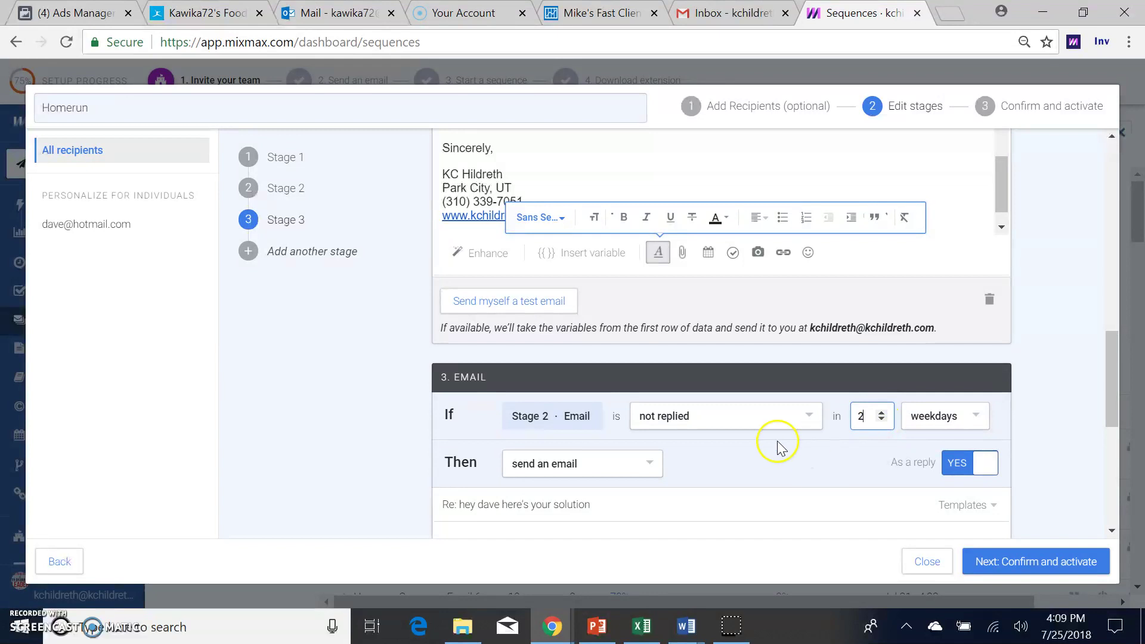
pyautogui.click(726, 422)
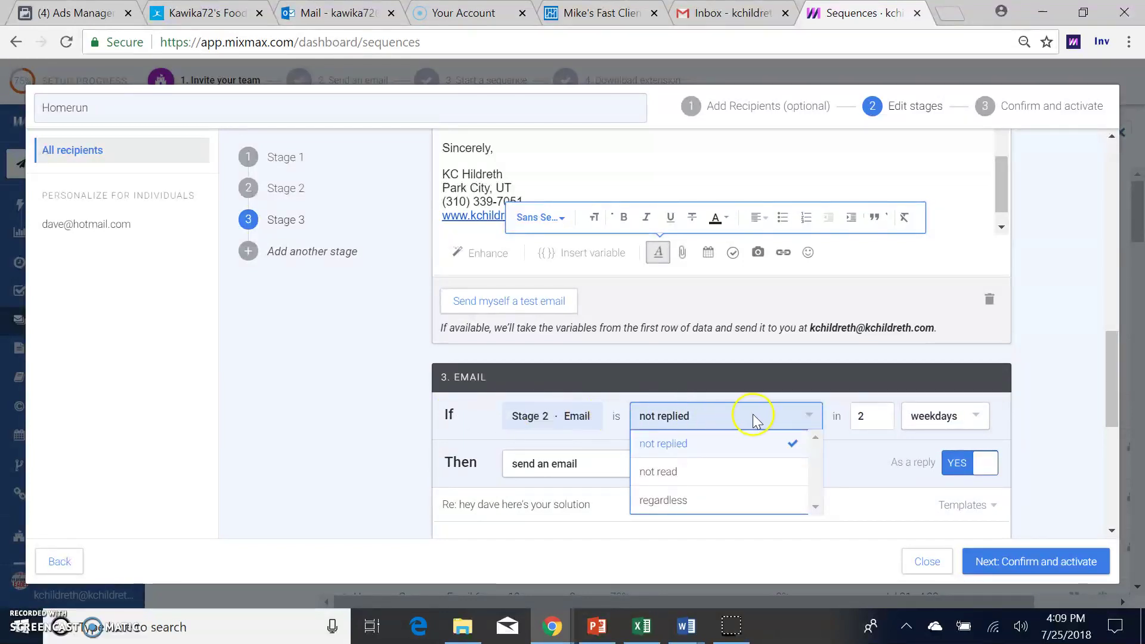
pyautogui.click(862, 450)
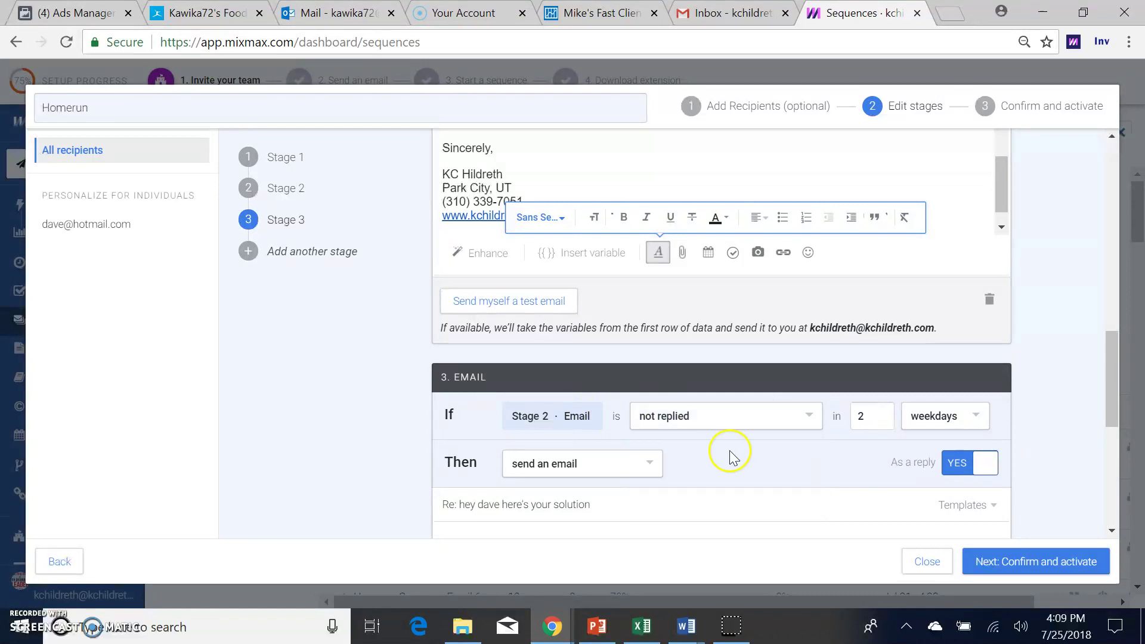
pyautogui.click(961, 466)
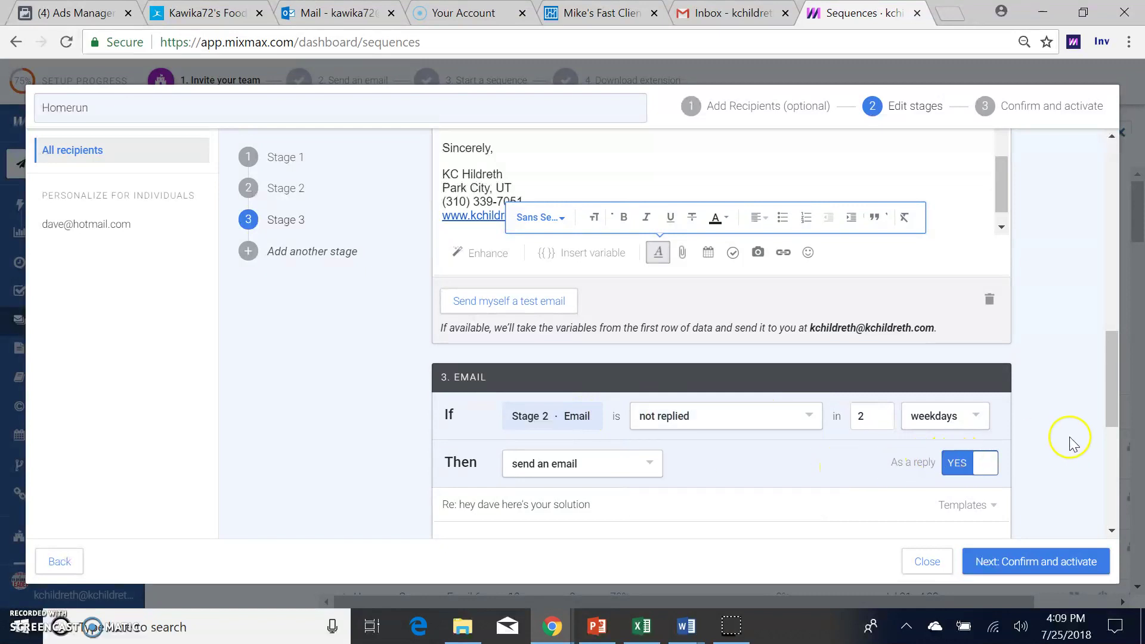
pyautogui.click(953, 466)
# Step: Give Stage 3 the subject 'hey daves racing, i'm for real' and the Email Homerun Follow #2 body
pyautogui.click(758, 501)
pyautogui.write('h')
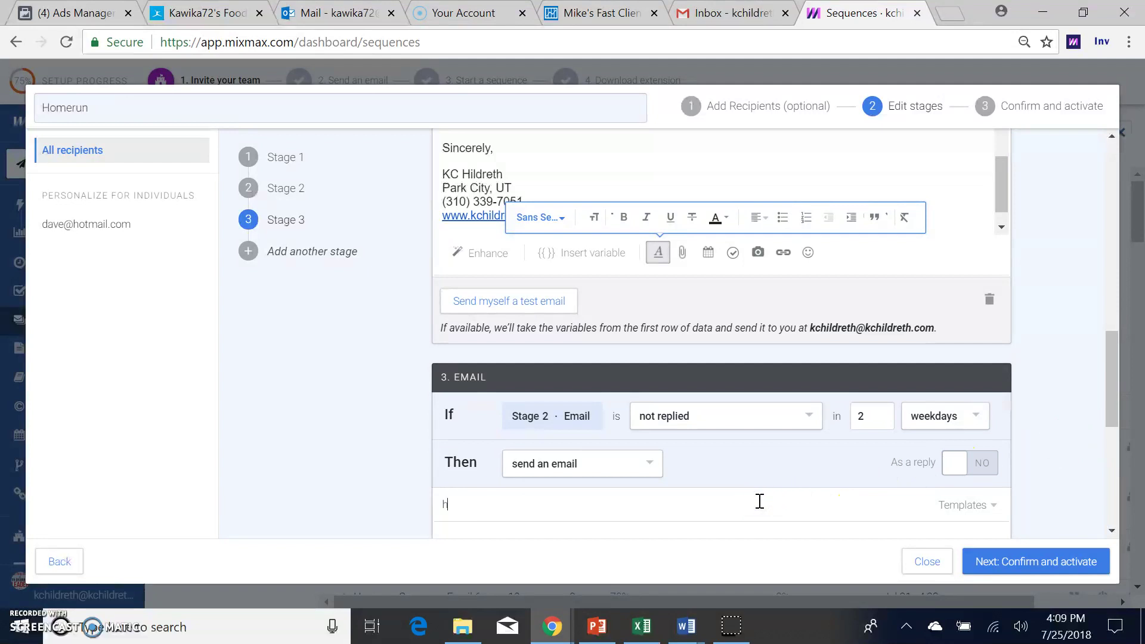
pyautogui.write('ey dav')
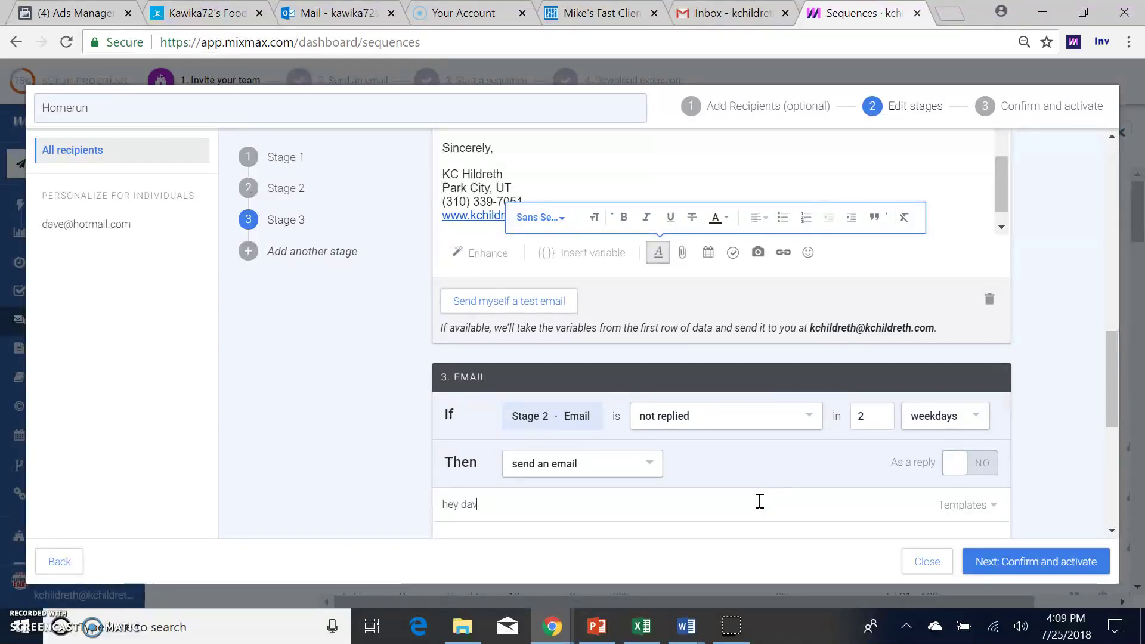
pyautogui.write('es racing')
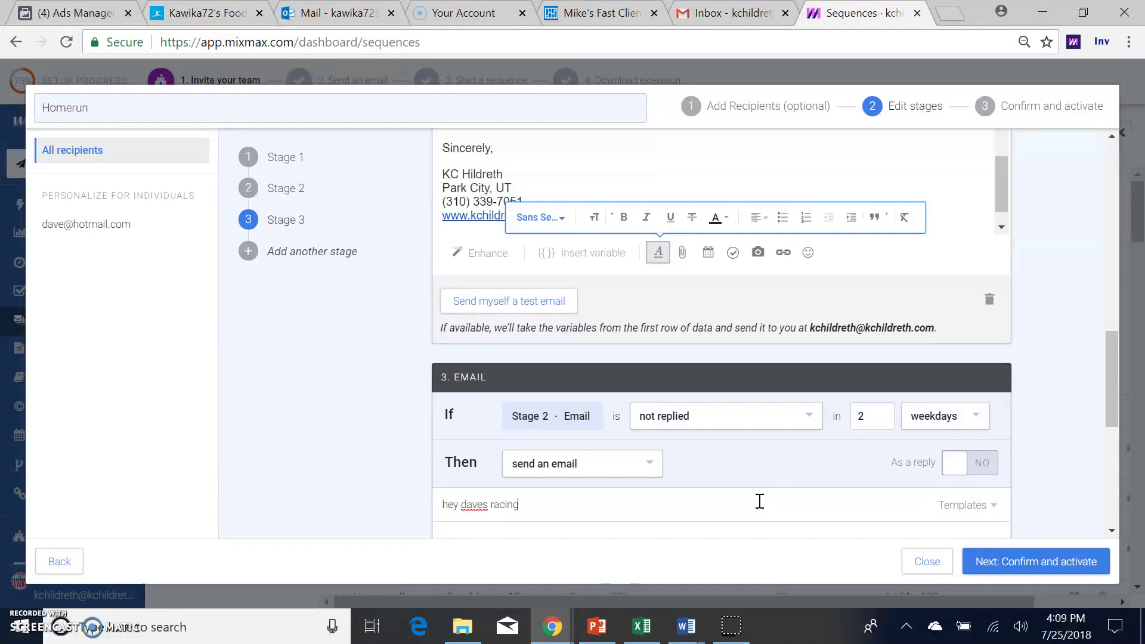
pyautogui.write(", i'm for real")
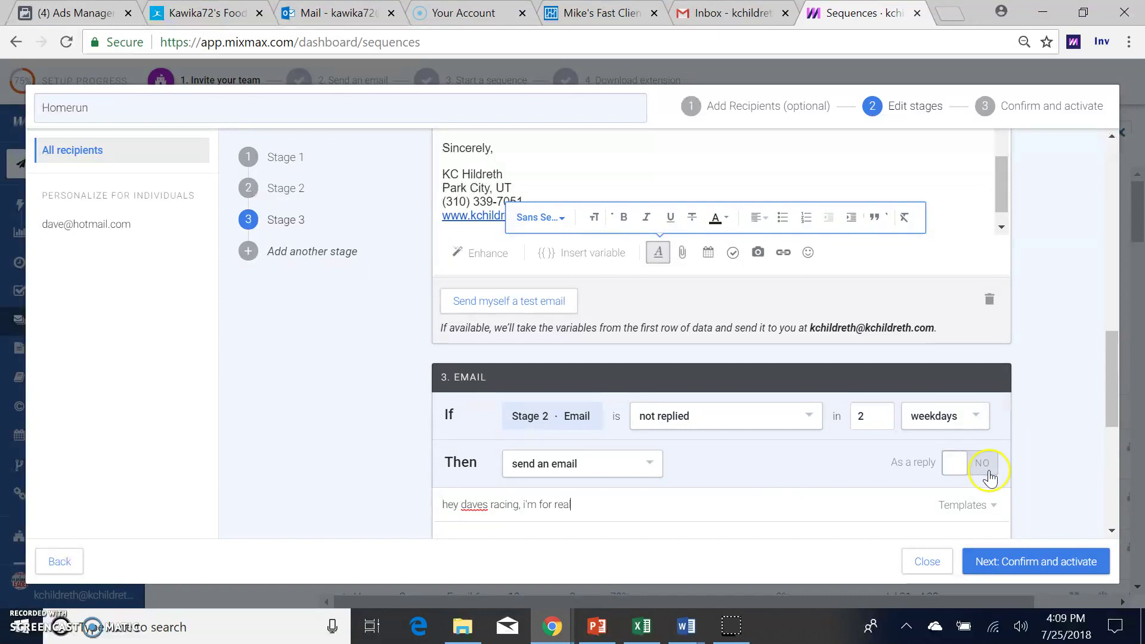
pyautogui.scroll(-3, 1026, 473)
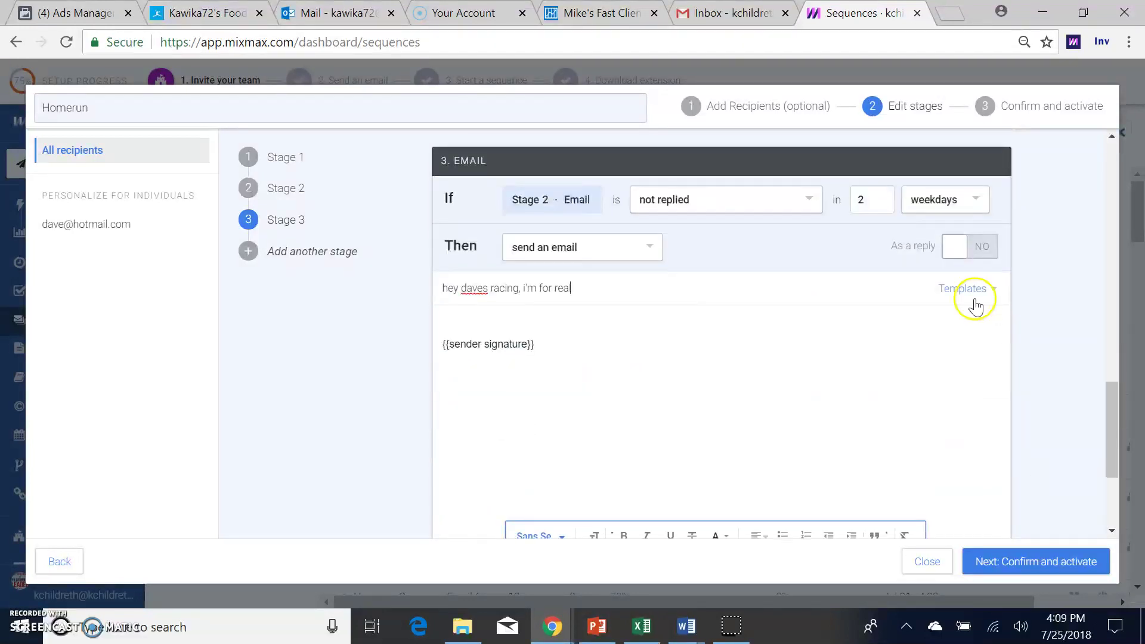
pyautogui.click(969, 290)
pyautogui.click(961, 358)
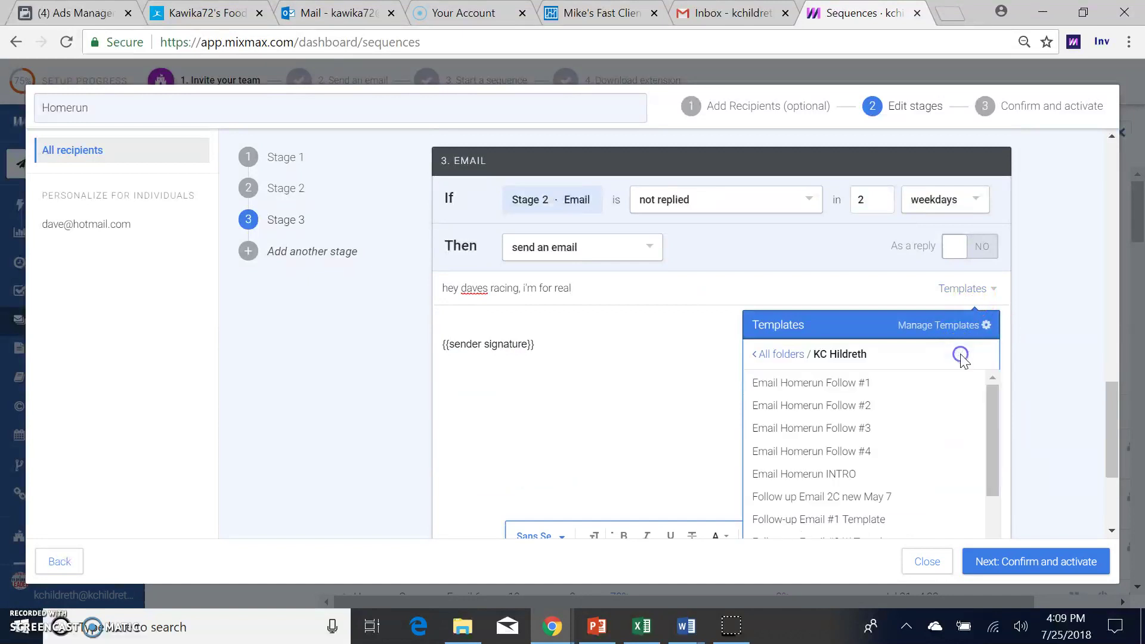
pyautogui.click(920, 409)
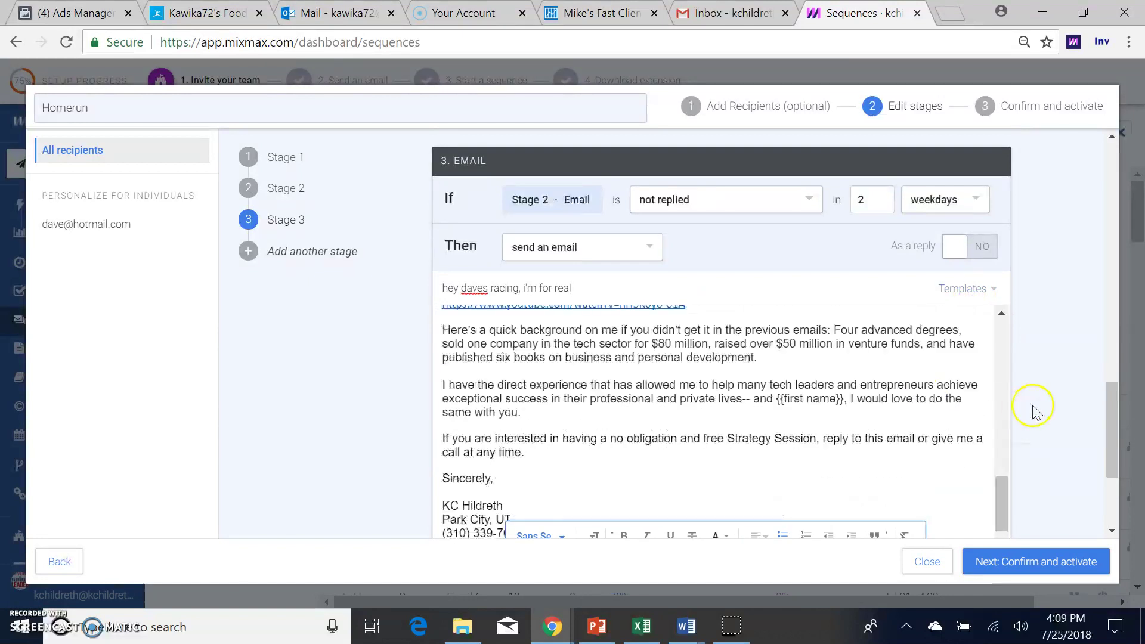
pyautogui.scroll(-3, 1038, 414)
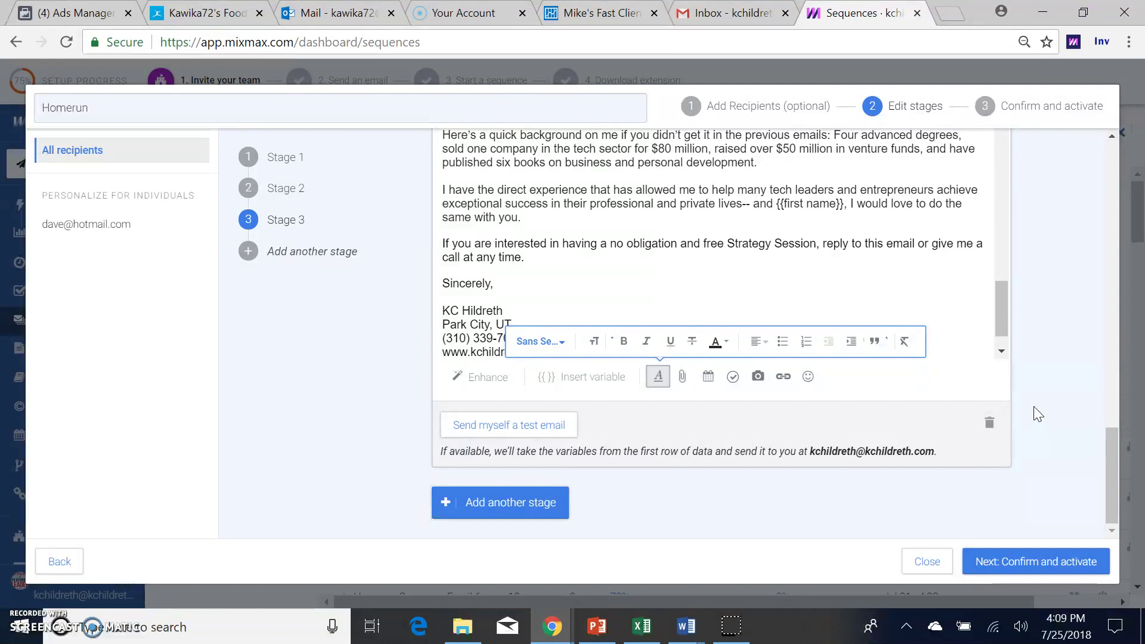
# Step: Add a second recipient with autocompleted email, first name, business Sekur, service 'several IT solutions', 5 years
pyautogui.click(792, 113)
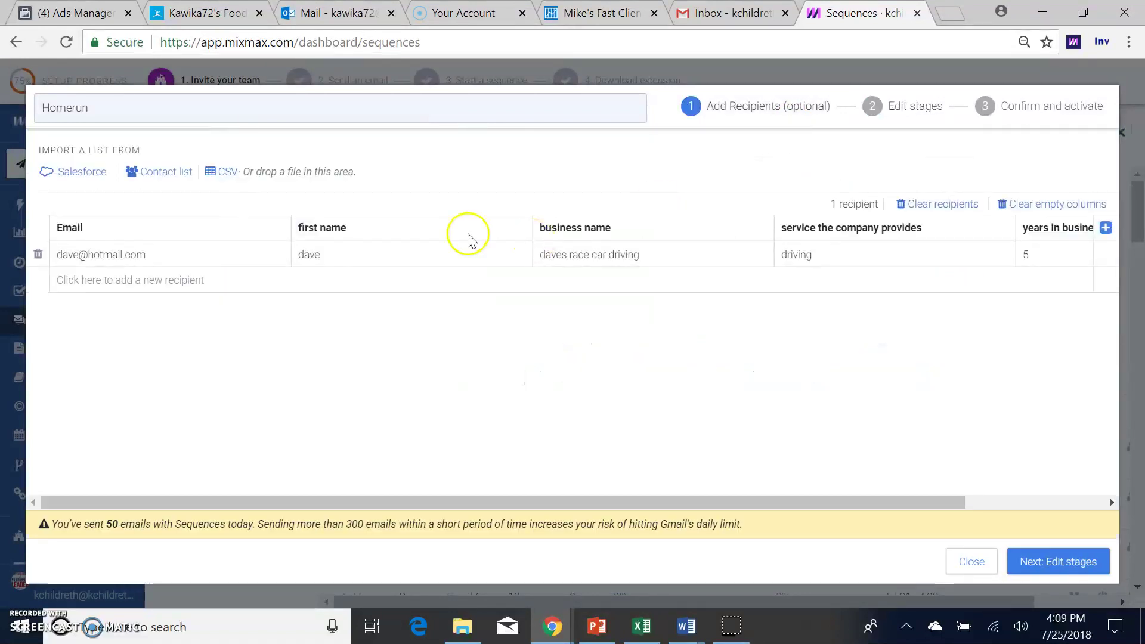
pyautogui.click(192, 280)
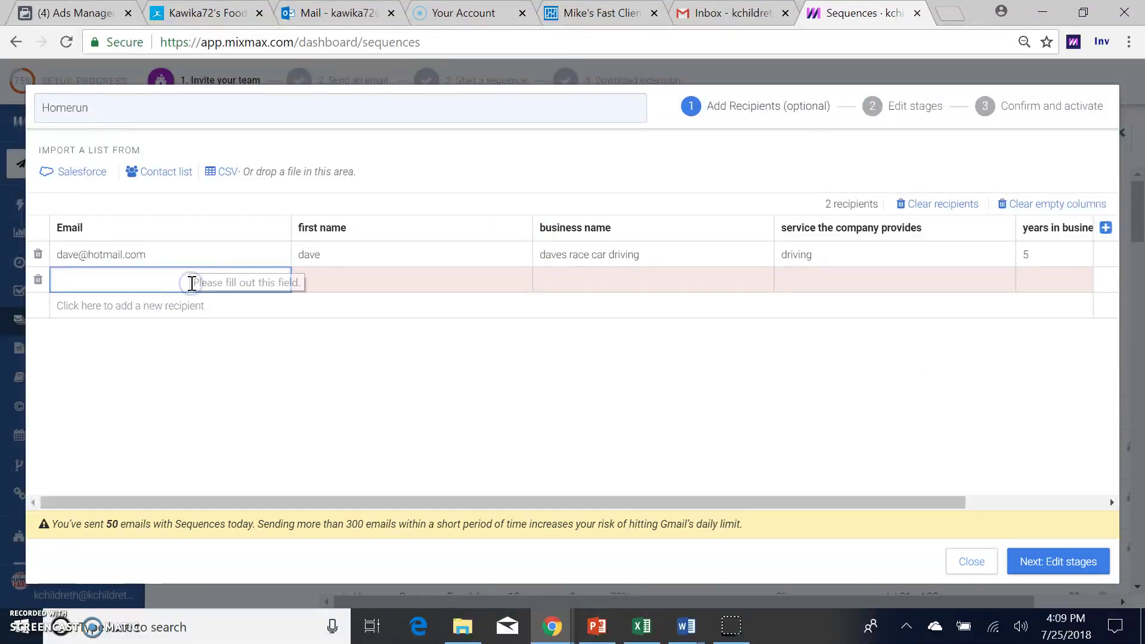
pyautogui.write('jack')
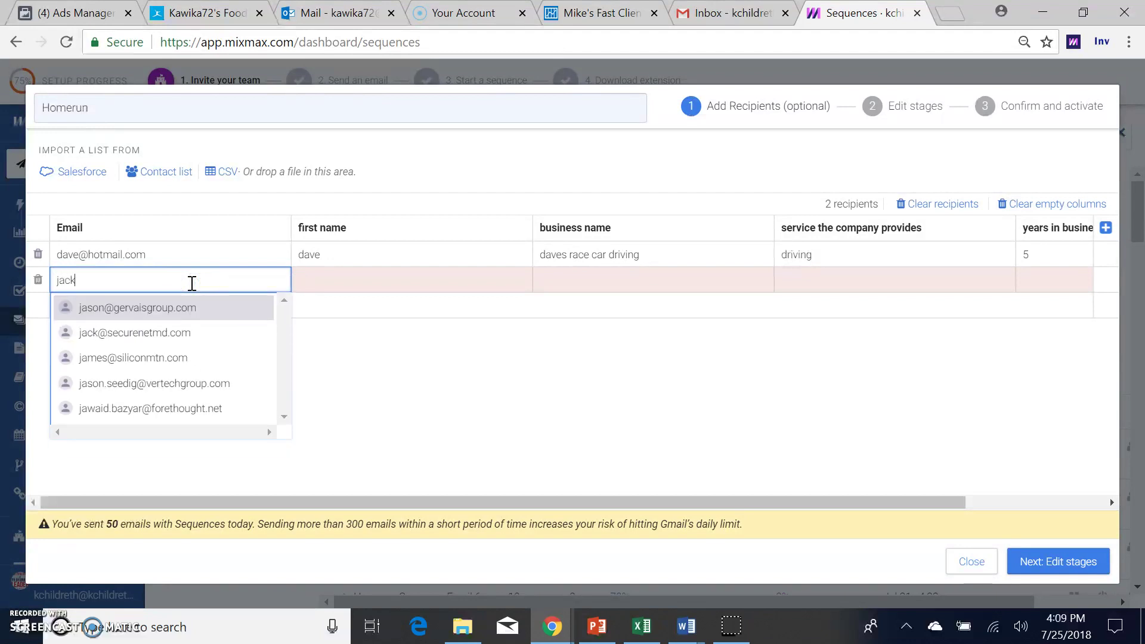
pyautogui.press('Tab')
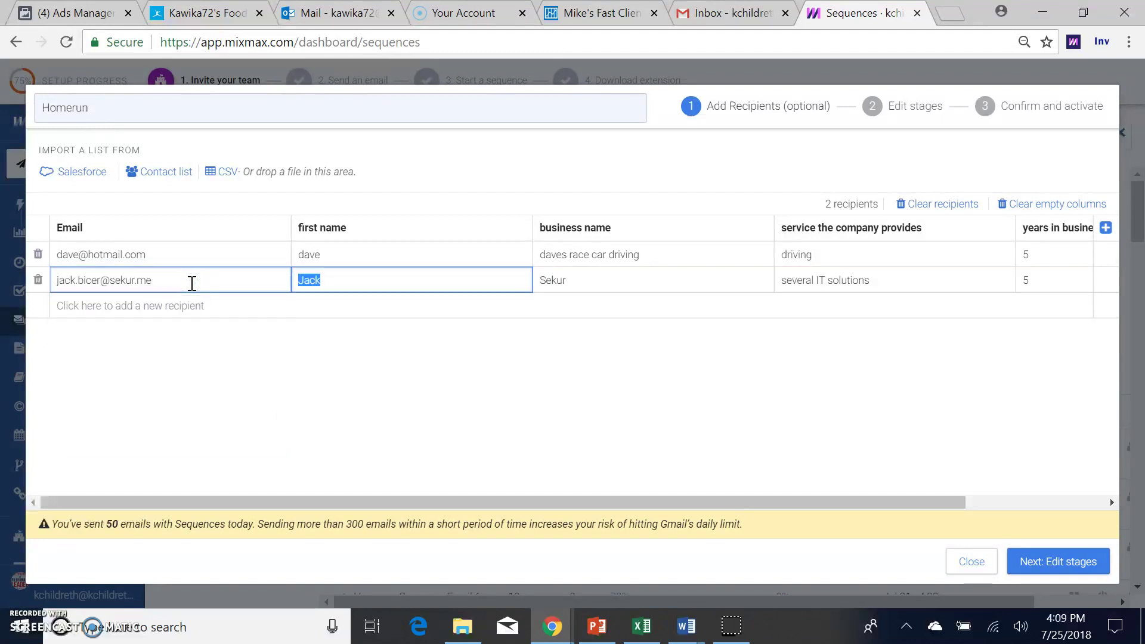
pyautogui.write('jack')
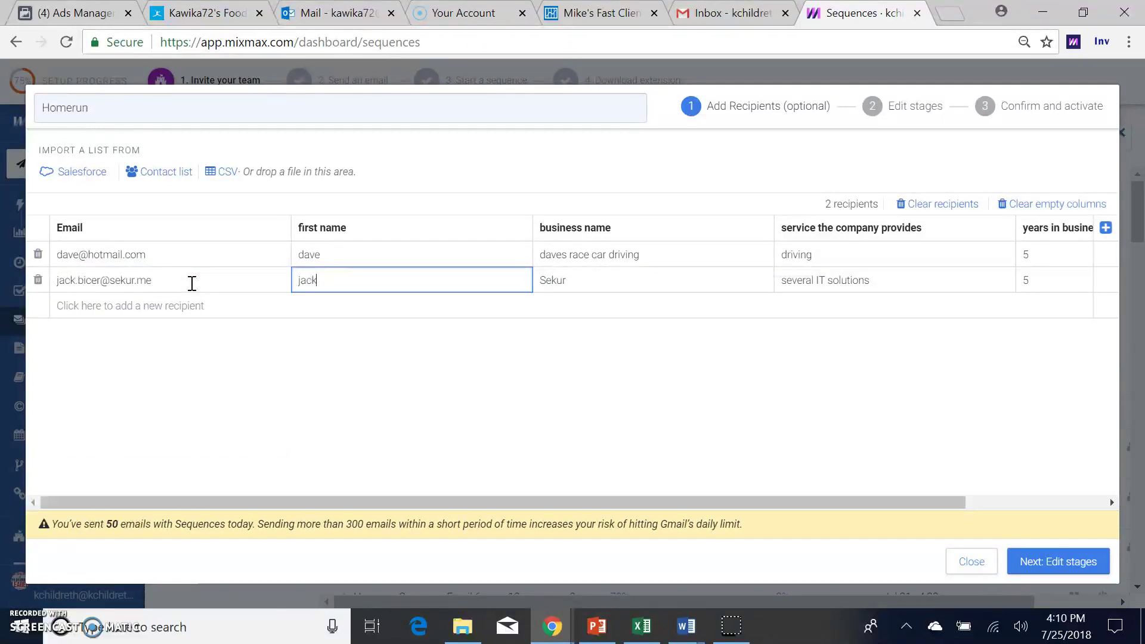
pyautogui.press('Tab')
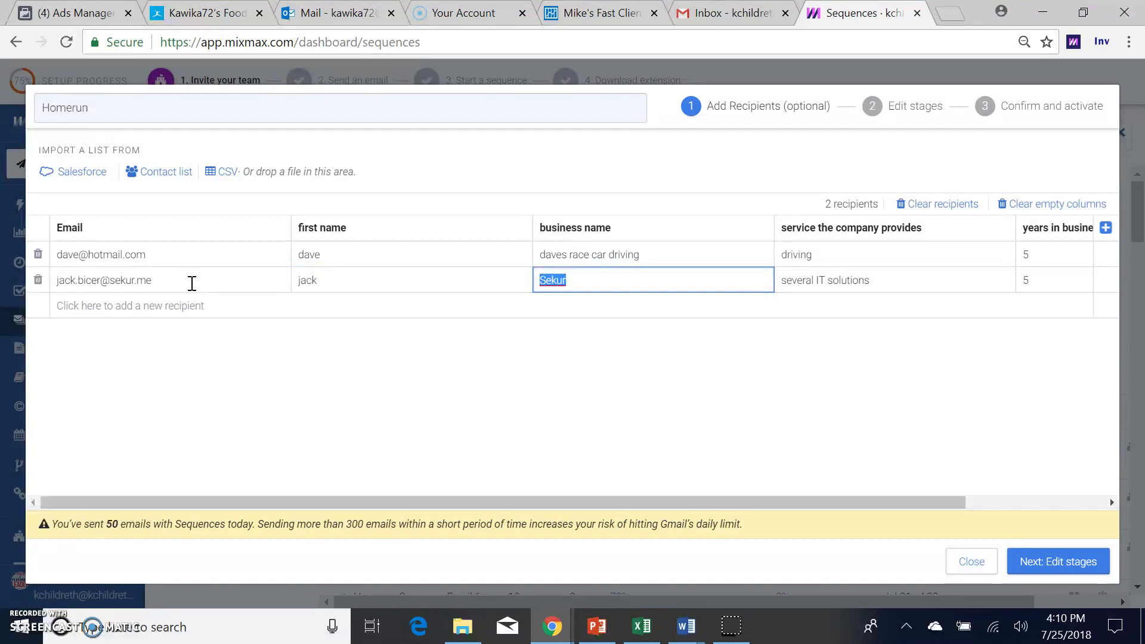
pyautogui.press('Tab')
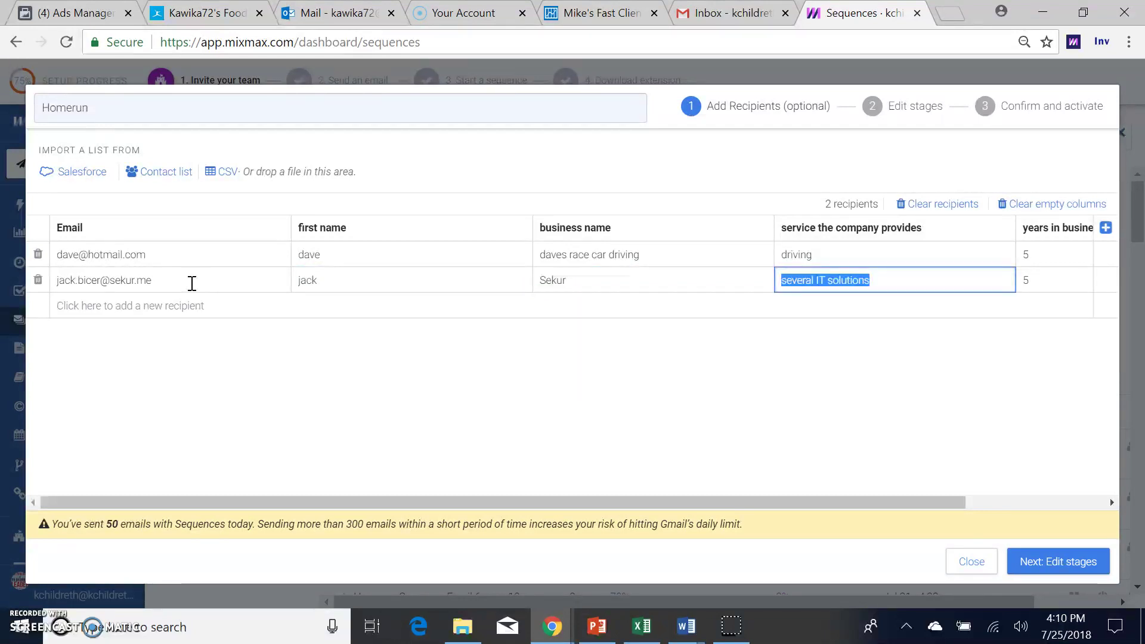
pyautogui.click(603, 286)
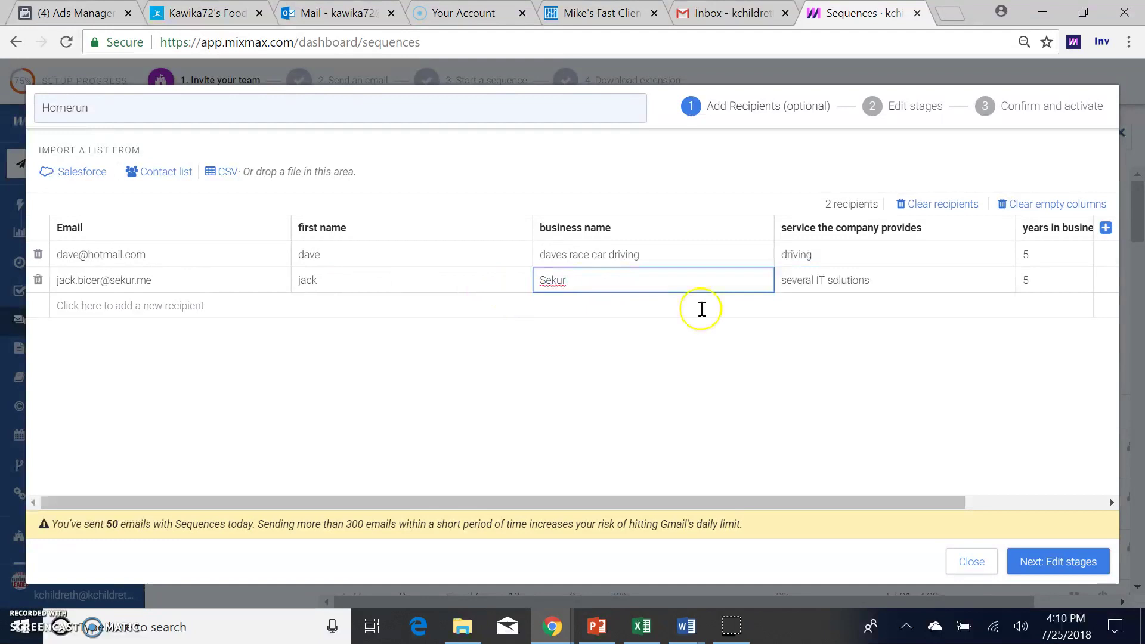
pyautogui.click(844, 275)
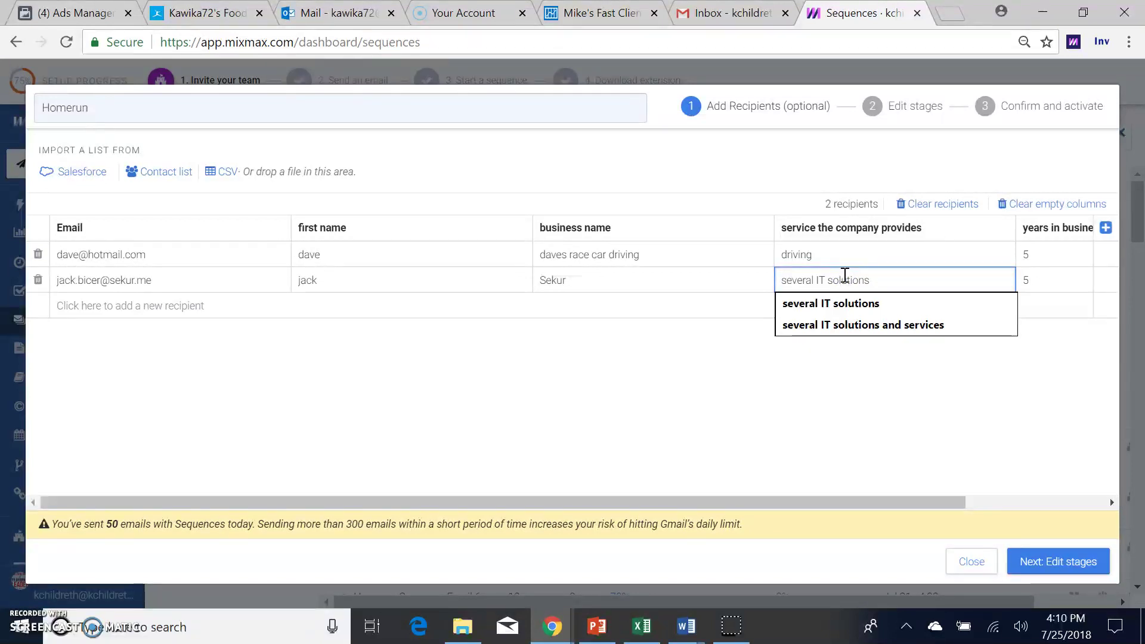
pyautogui.click(1025, 281)
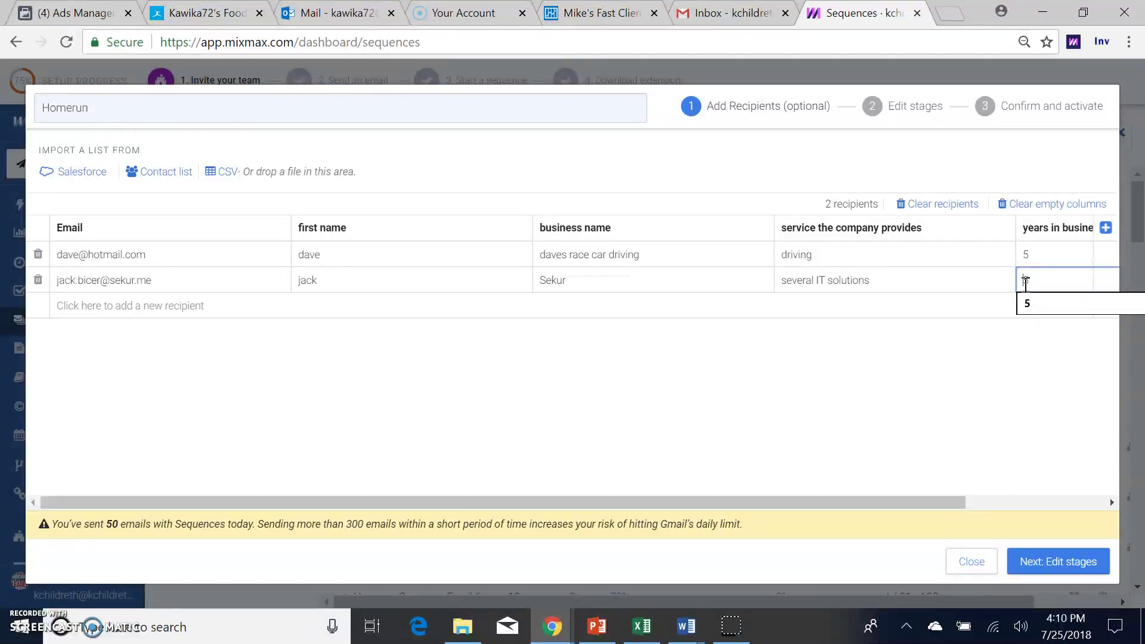
# Step: Review the stage emails, keeping the Jul 26, 6:00 AM send time, and reach Confirm and activate
pyautogui.click(1050, 562)
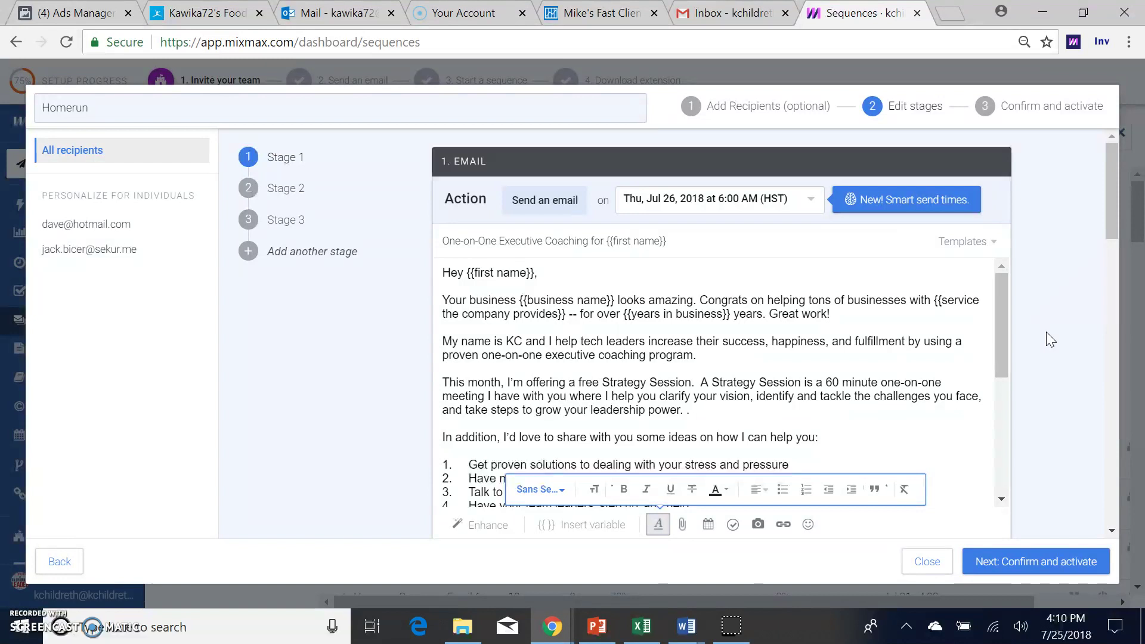
pyautogui.click(1046, 332)
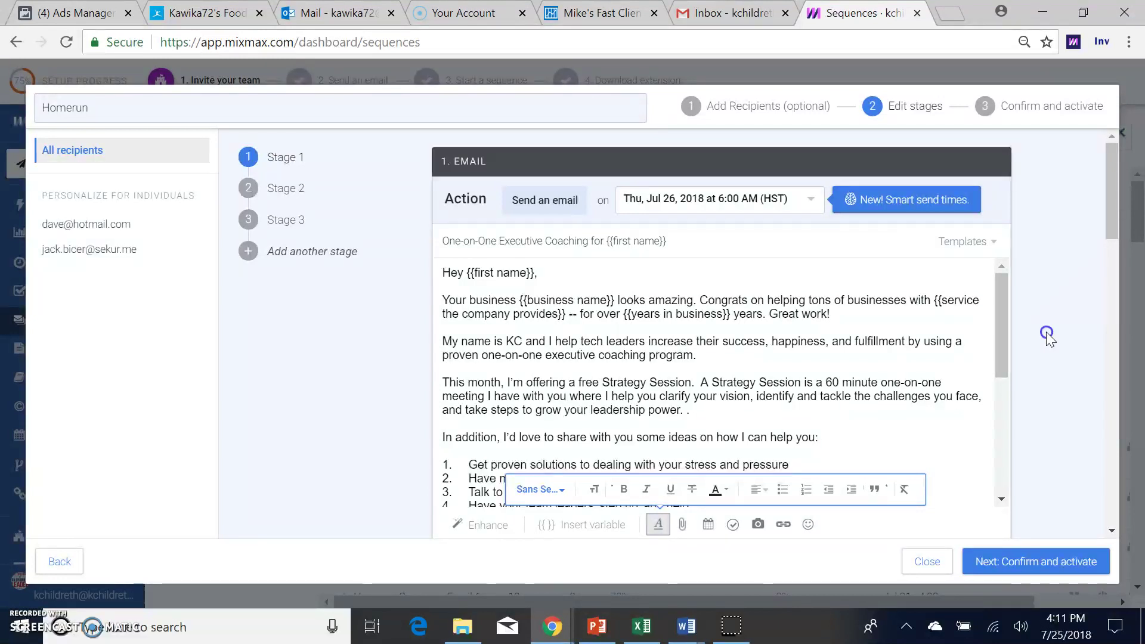
pyautogui.scroll(-3, 1046, 332)
pyautogui.scroll(3, 1046, 332)
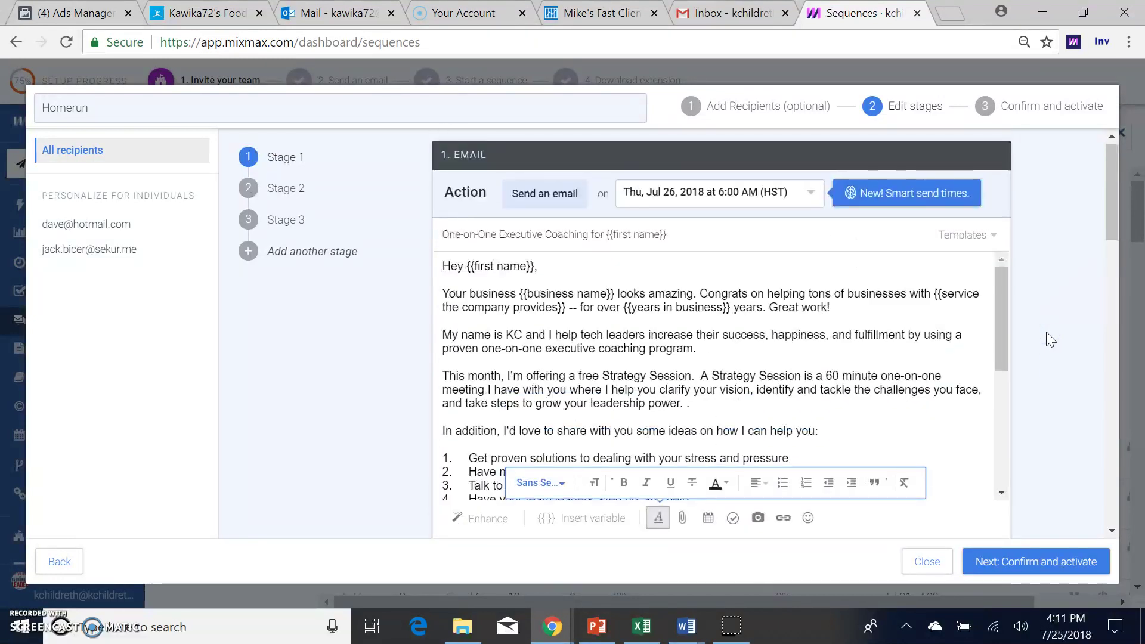
pyautogui.scroll(-4, 1046, 333)
pyautogui.scroll(4, 1046, 332)
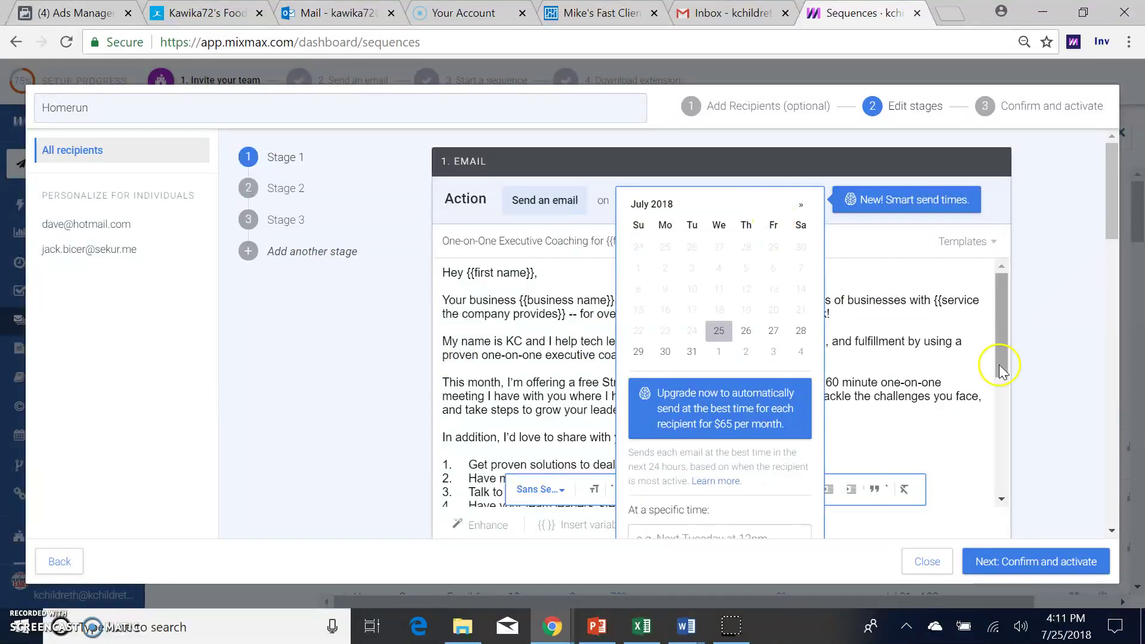
pyautogui.click(1065, 359)
pyautogui.scroll(-5, 1064, 358)
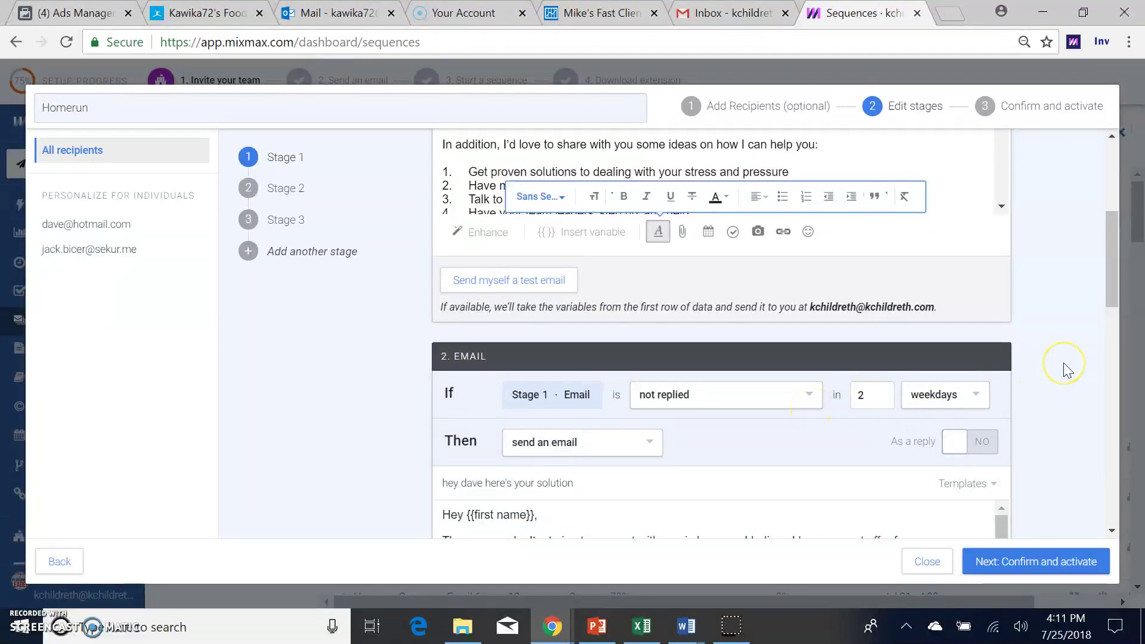
pyautogui.scroll(3, 1063, 362)
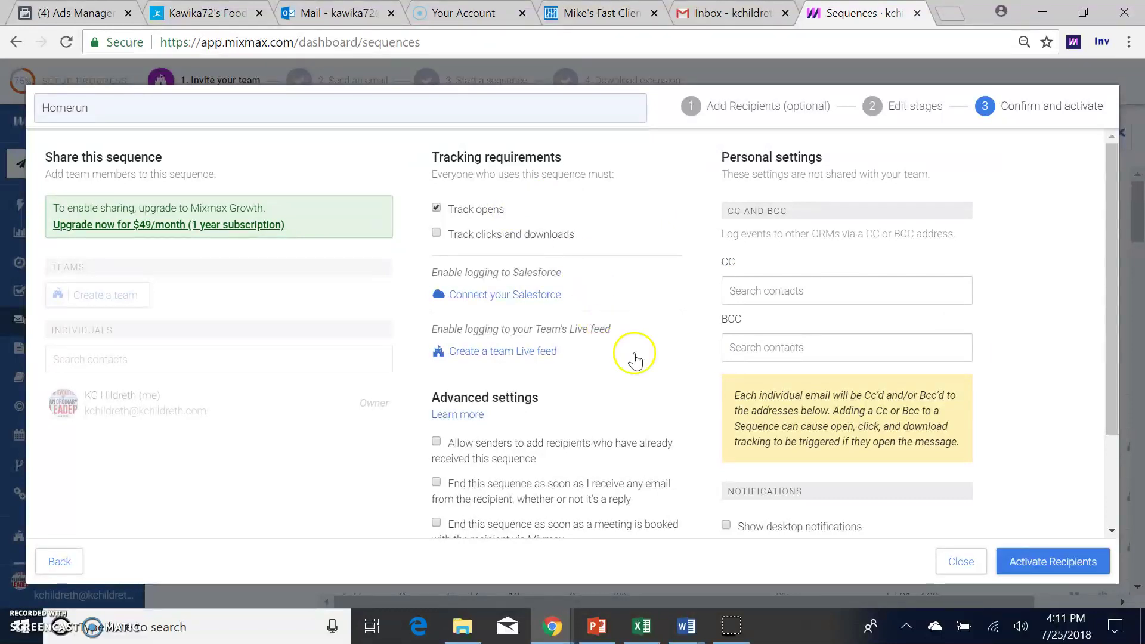
# Step: Enable ending on any reply or booked meeting and blocking recipients from multiple sequences
pyautogui.scroll(-2, 656, 384)
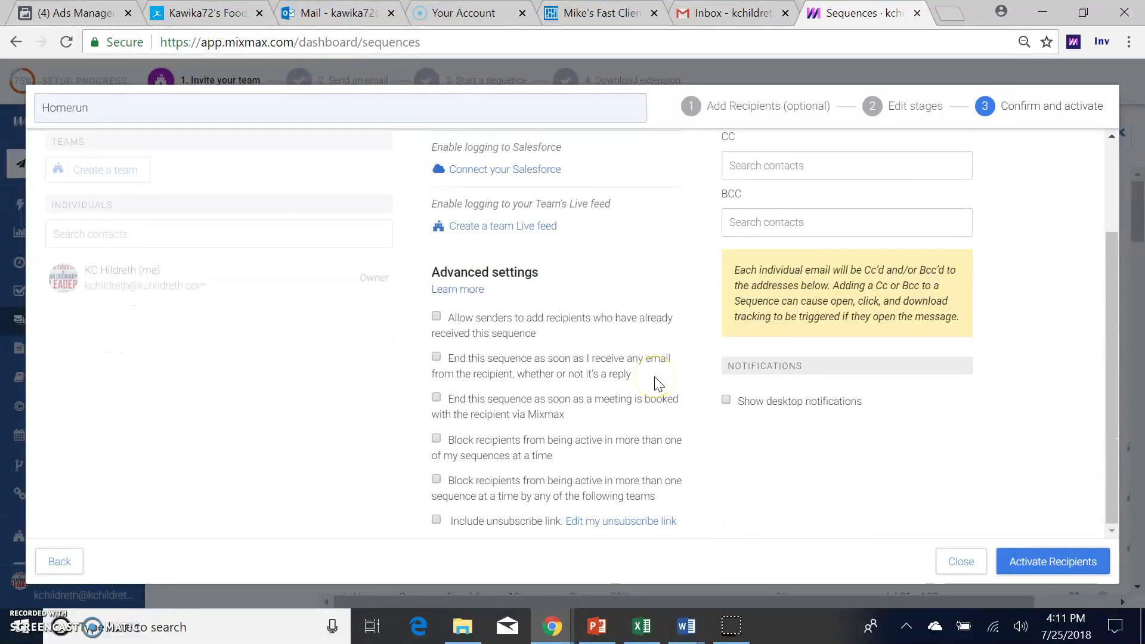
pyautogui.click(436, 357)
pyautogui.click(436, 398)
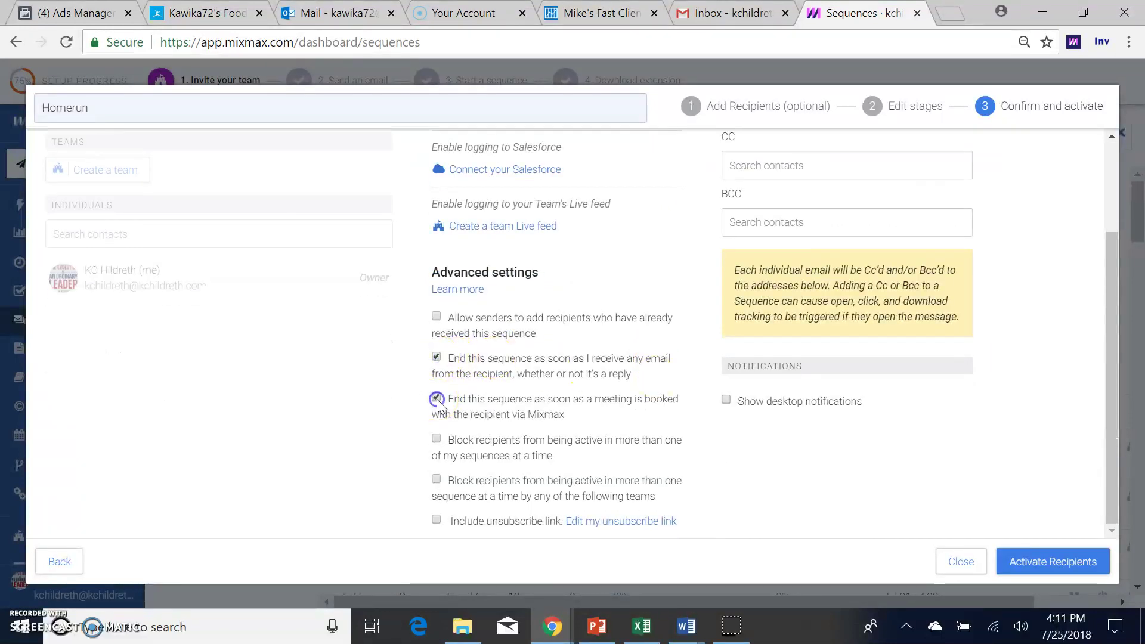
pyautogui.click(436, 399)
pyautogui.click(436, 440)
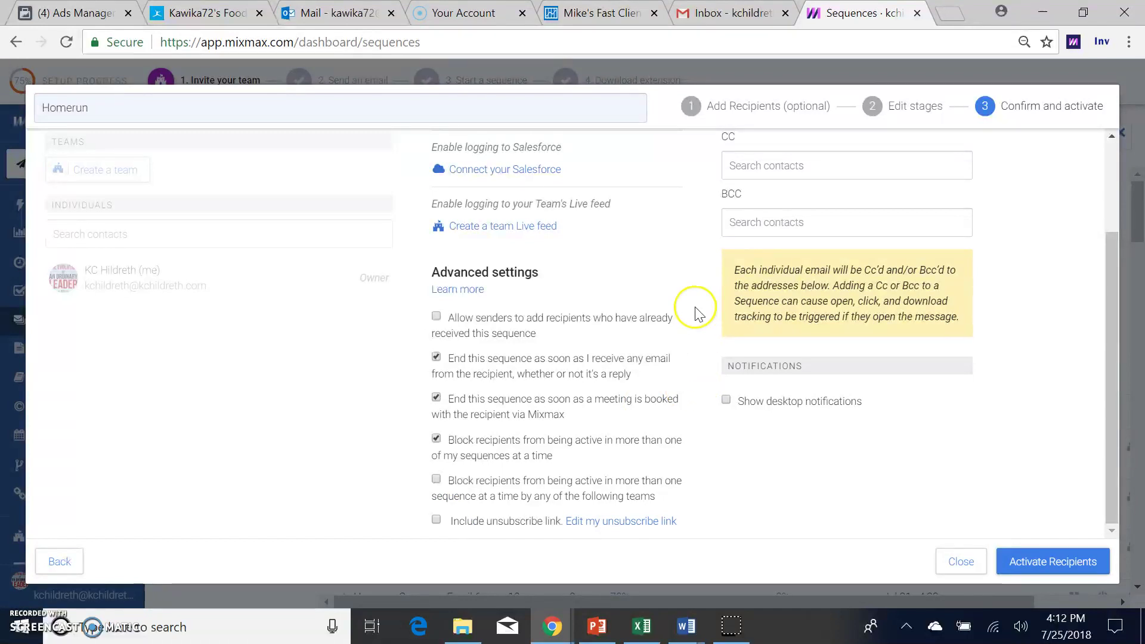
pyautogui.scroll(1, 699, 314)
pyautogui.scroll(1, 699, 314)
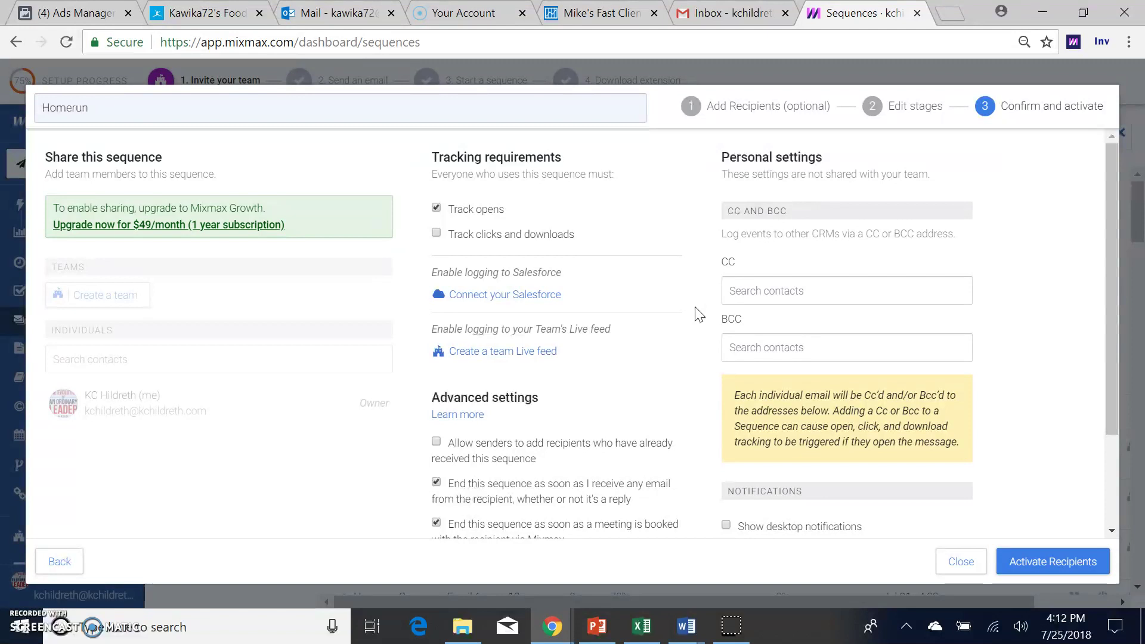
pyautogui.scroll(-3, 699, 314)
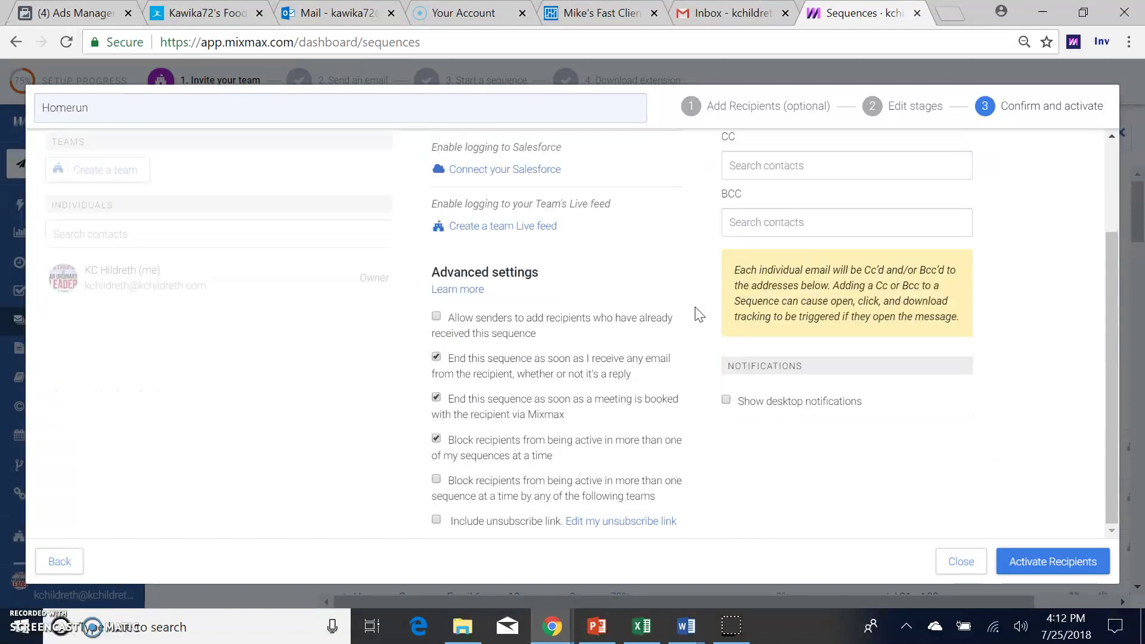
pyautogui.scroll(3, 699, 315)
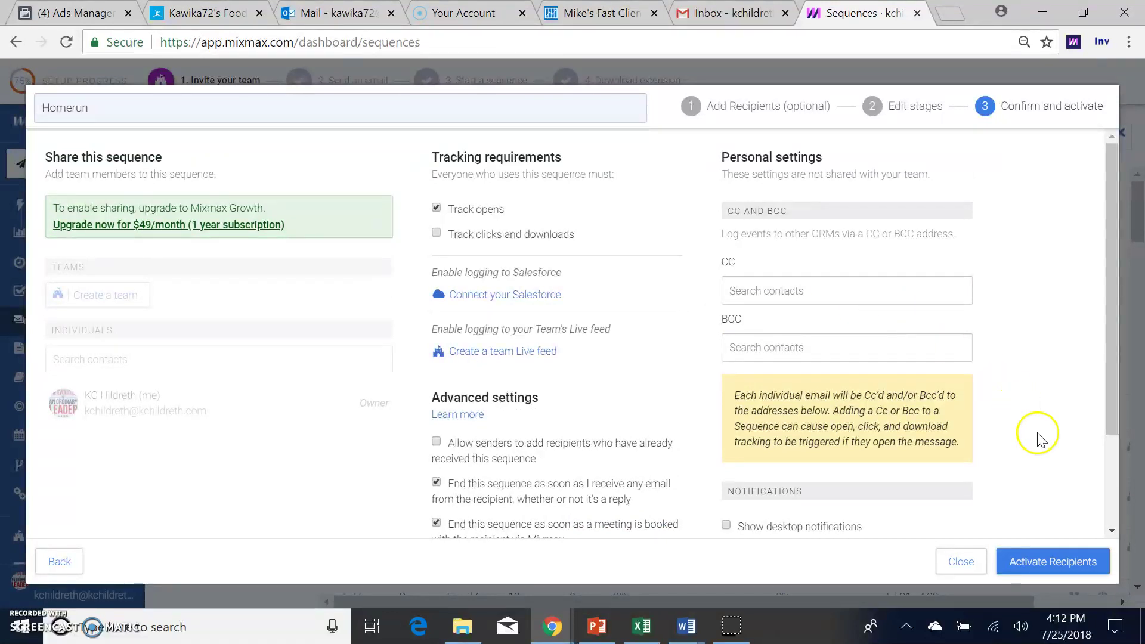
# Step: Activate Homerun for its 2 recipients and check the report shows both scheduled for Jul 26, 6:00am
pyautogui.click(1052, 569)
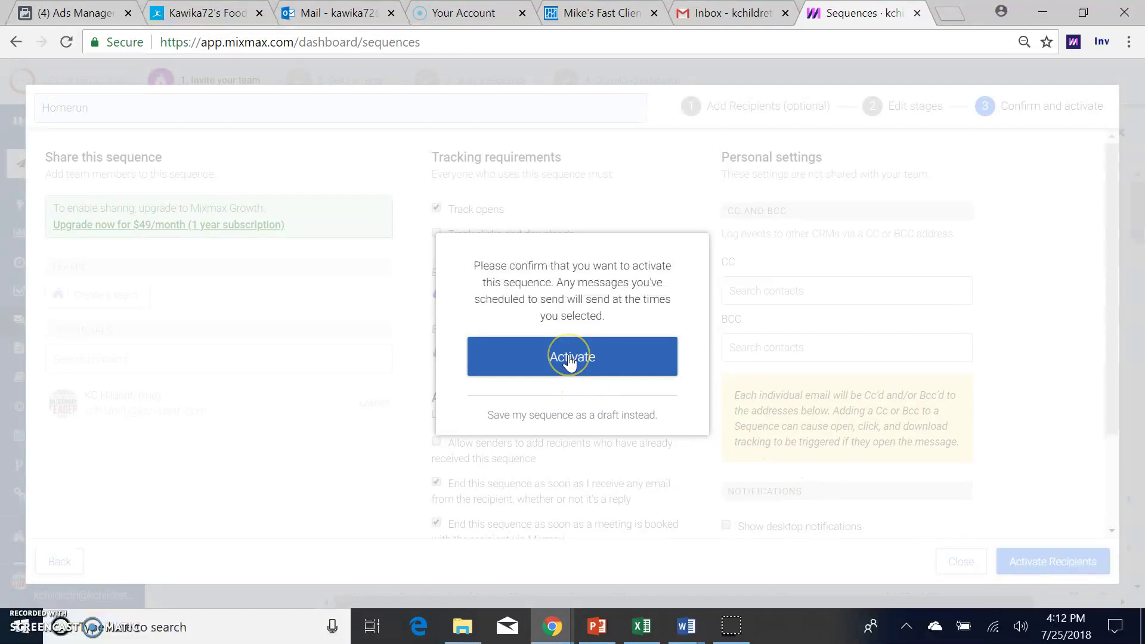
pyautogui.click(569, 358)
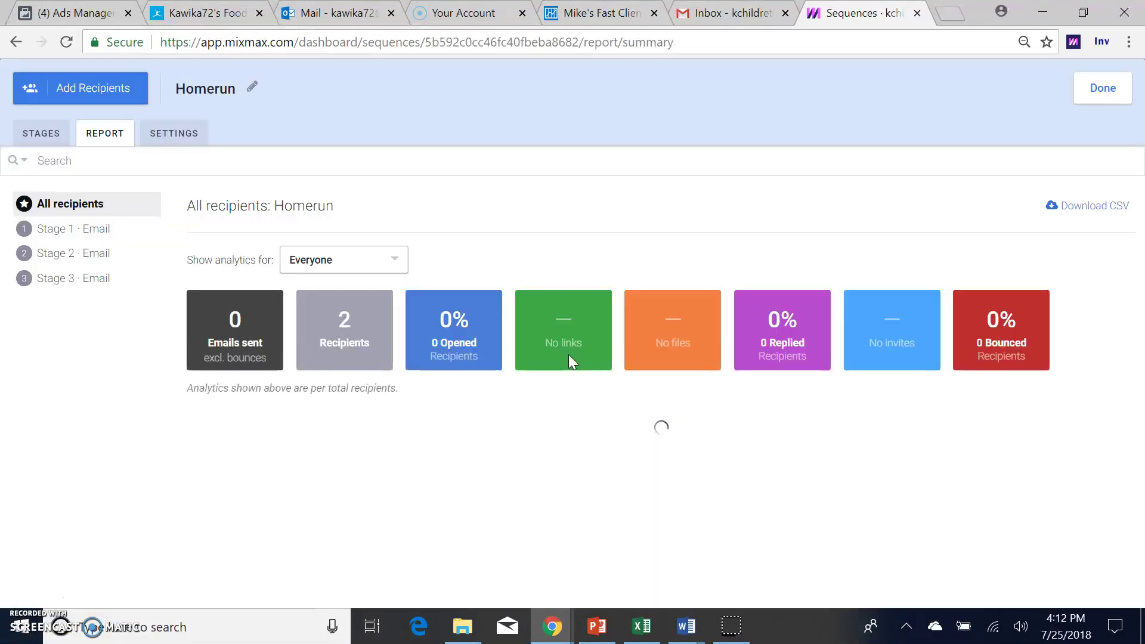
pyautogui.click(374, 343)
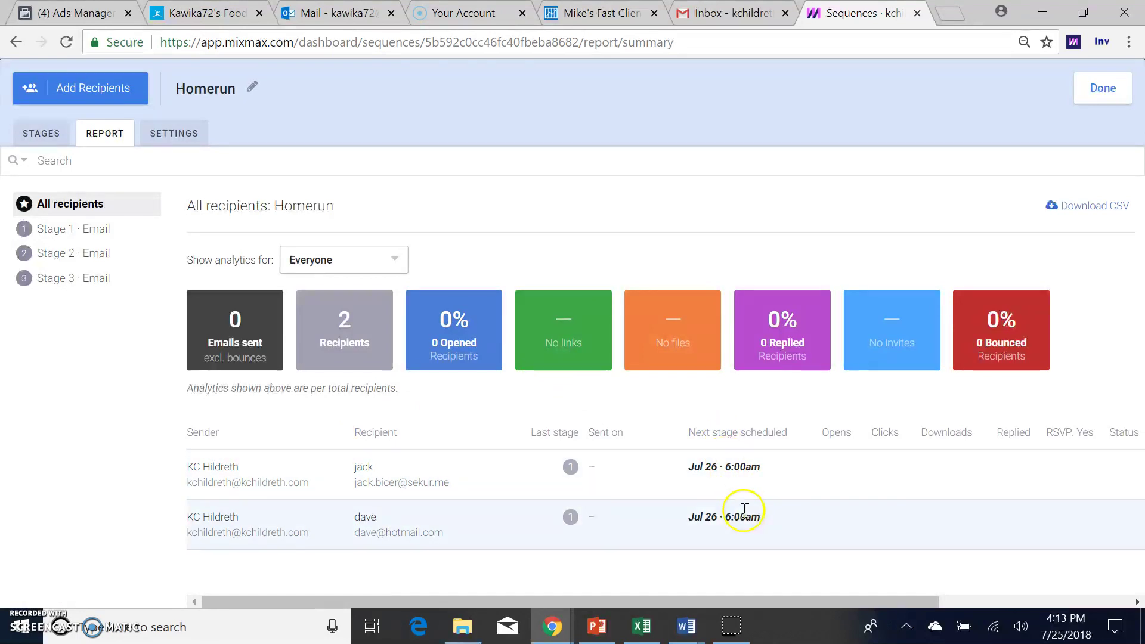
pyautogui.hscroll(1, 347, 363)
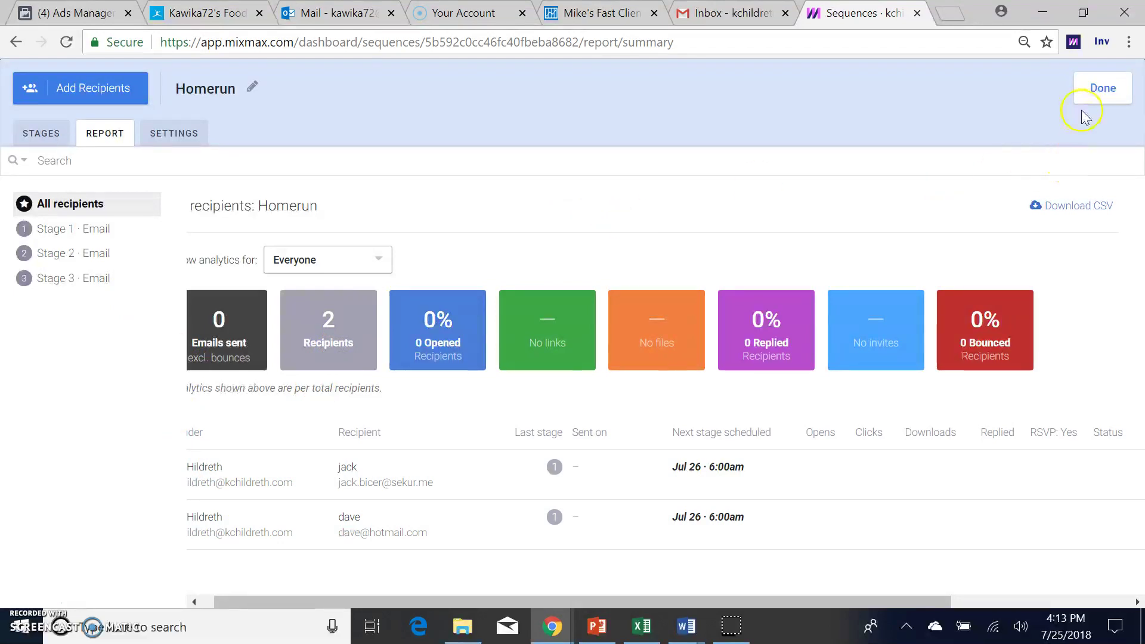
pyautogui.click(1102, 89)
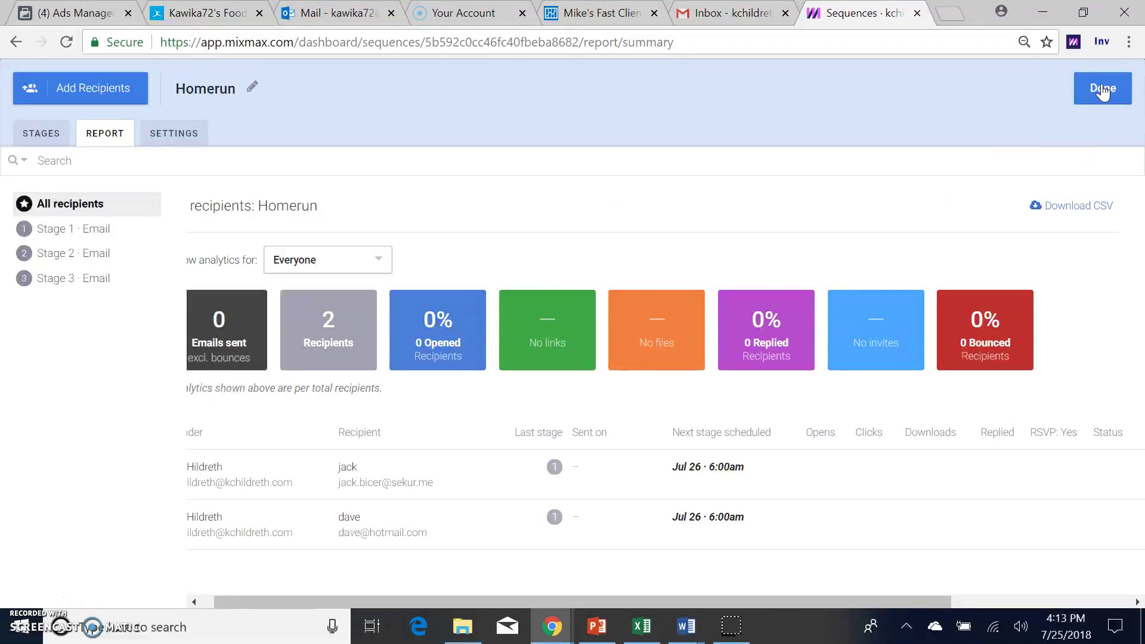
# Step: Return to the sequences list, collapse the setup banner, and open the Outbox of 252 scheduled messages
pyautogui.click(1103, 89)
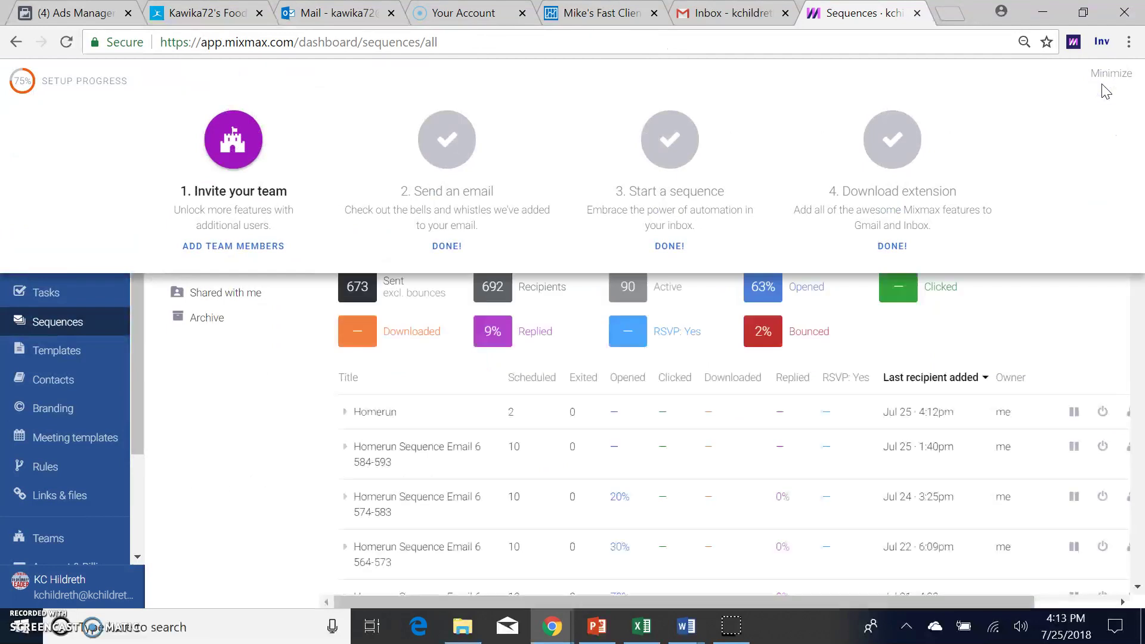
pyautogui.click(1028, 255)
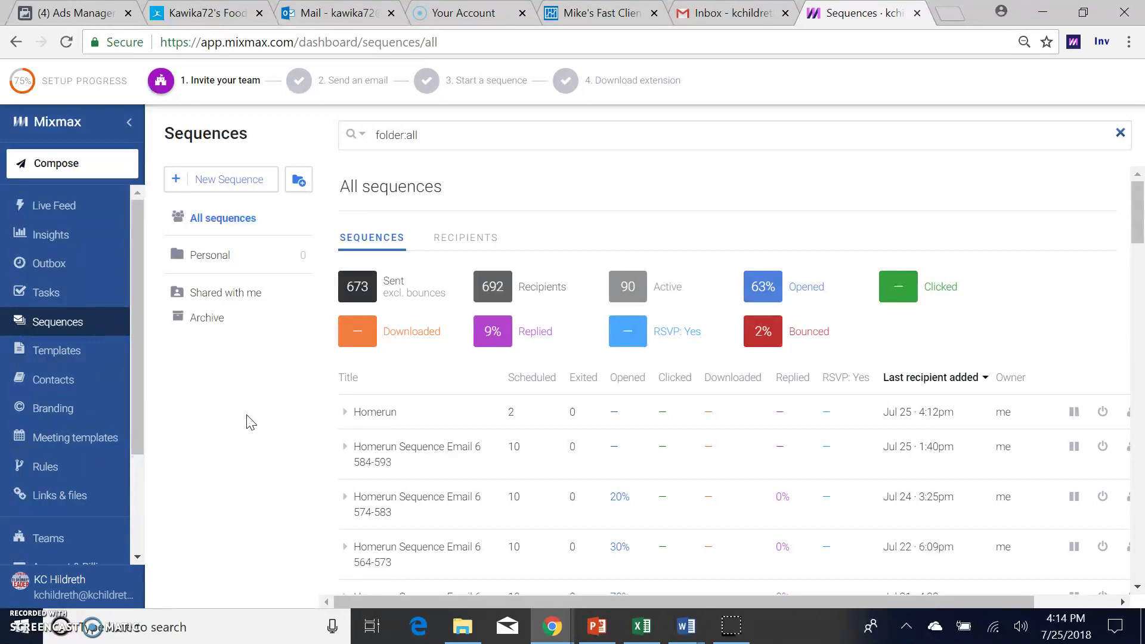
pyautogui.click(137, 474)
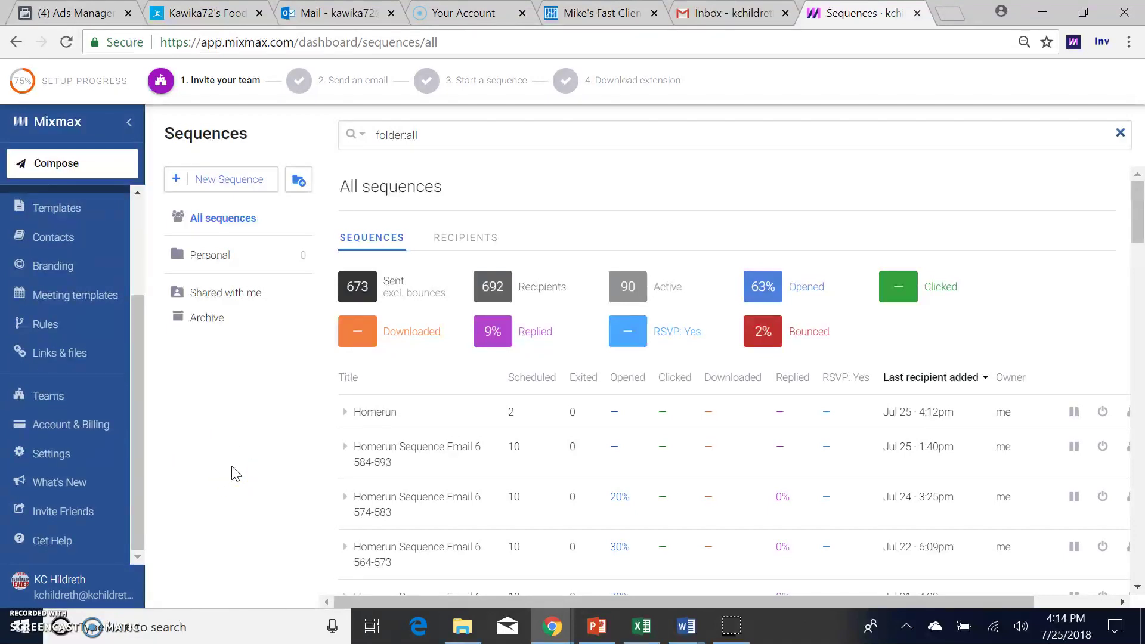
pyautogui.click(135, 262)
pyautogui.click(65, 263)
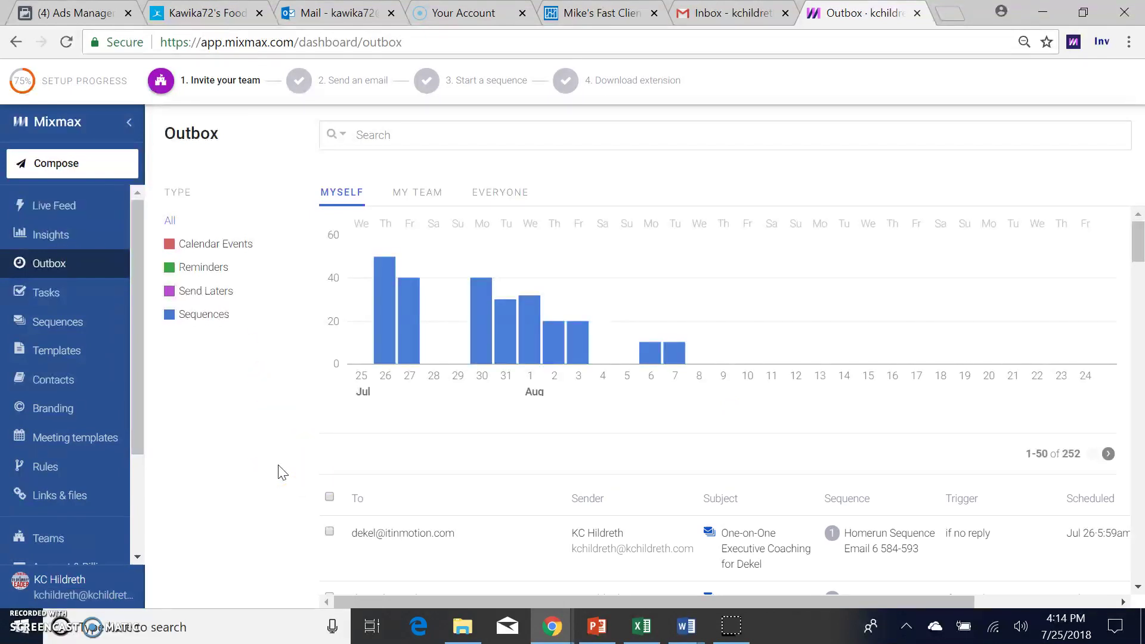
# Step: Scroll the Outbox to find the two Homerun emails for Jul 26 6:00am, then view Insights
pyautogui.click(1138, 411)
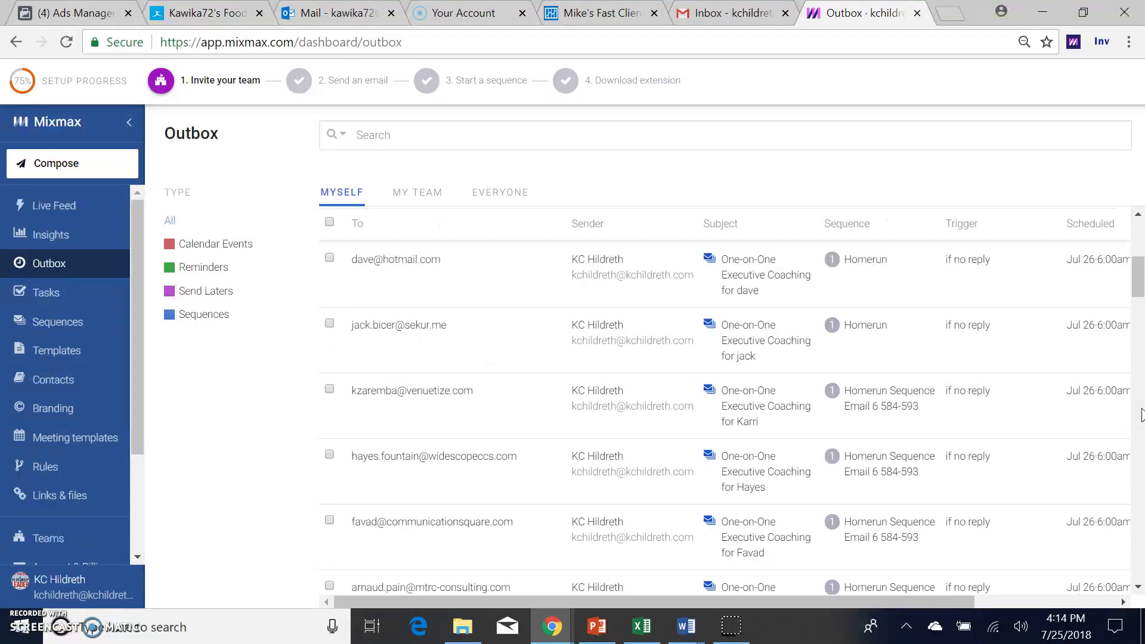
pyautogui.click(1139, 412)
pyautogui.click(1139, 411)
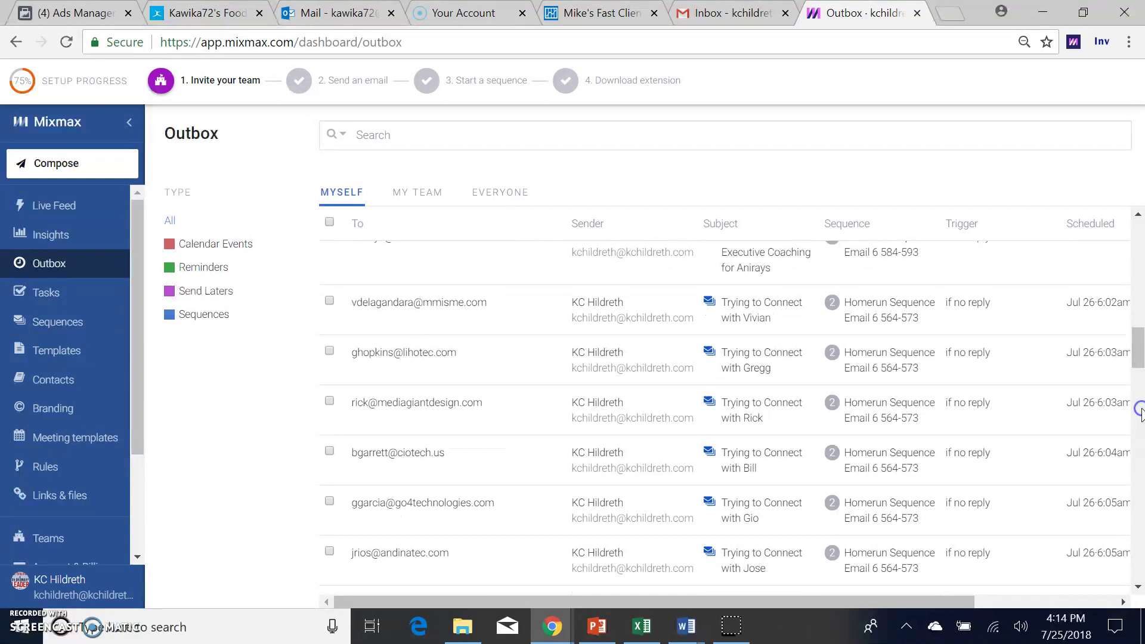
pyautogui.moveTo(1137, 341); pyautogui.dragTo(1136, 249)
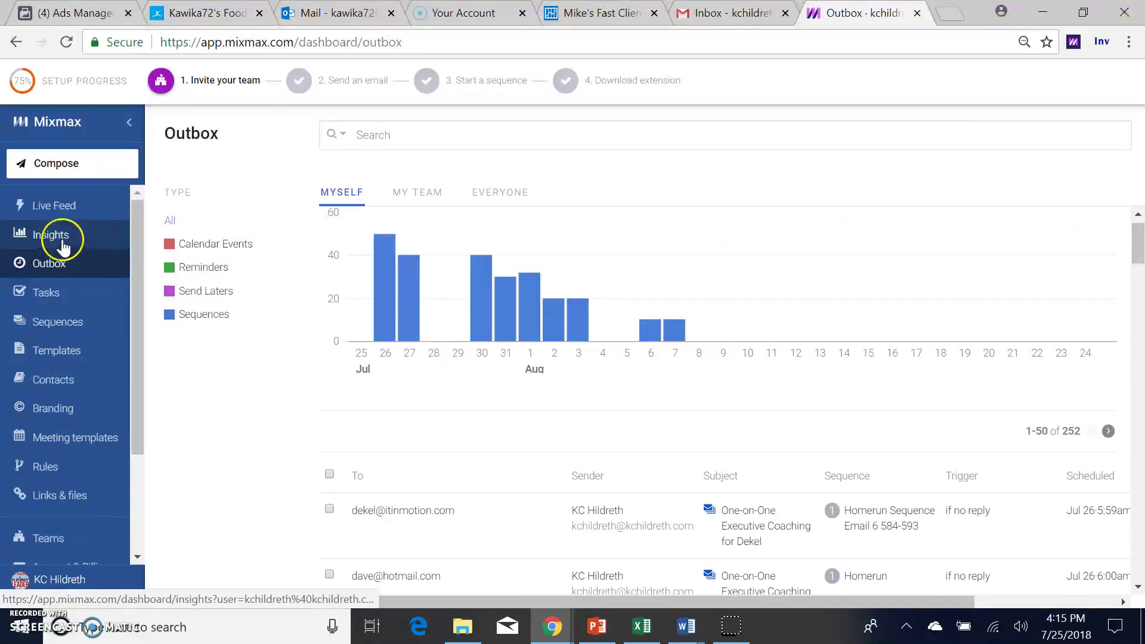
pyautogui.click(63, 244)
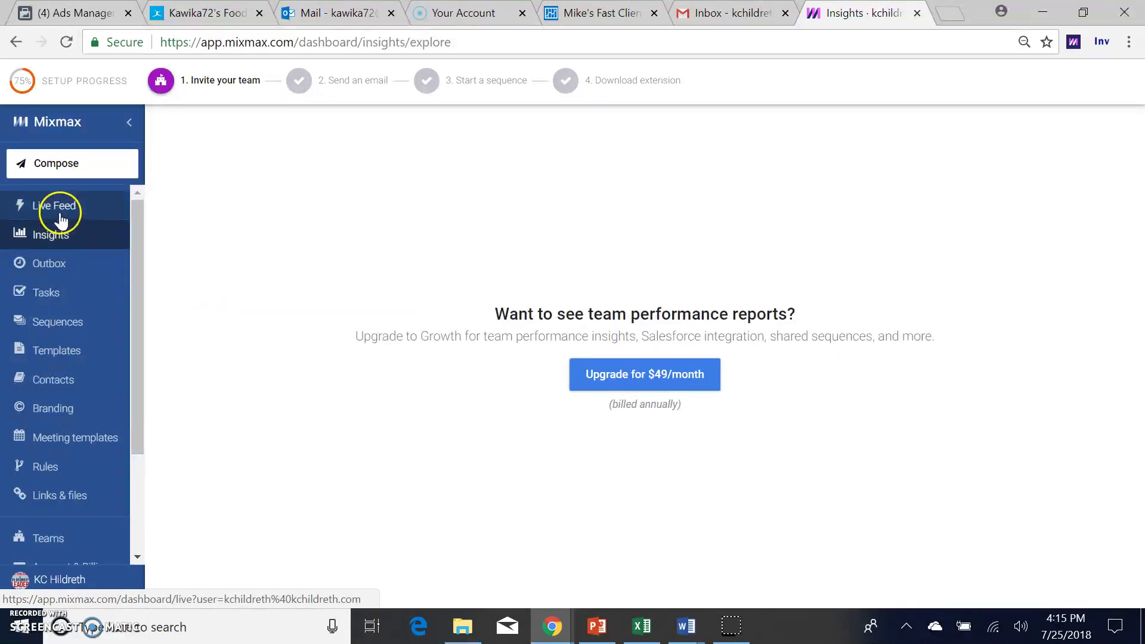
# Step: View the Live Feed showing 1082 emails sent in the last 30 days, then the account settings
pyautogui.click(59, 215)
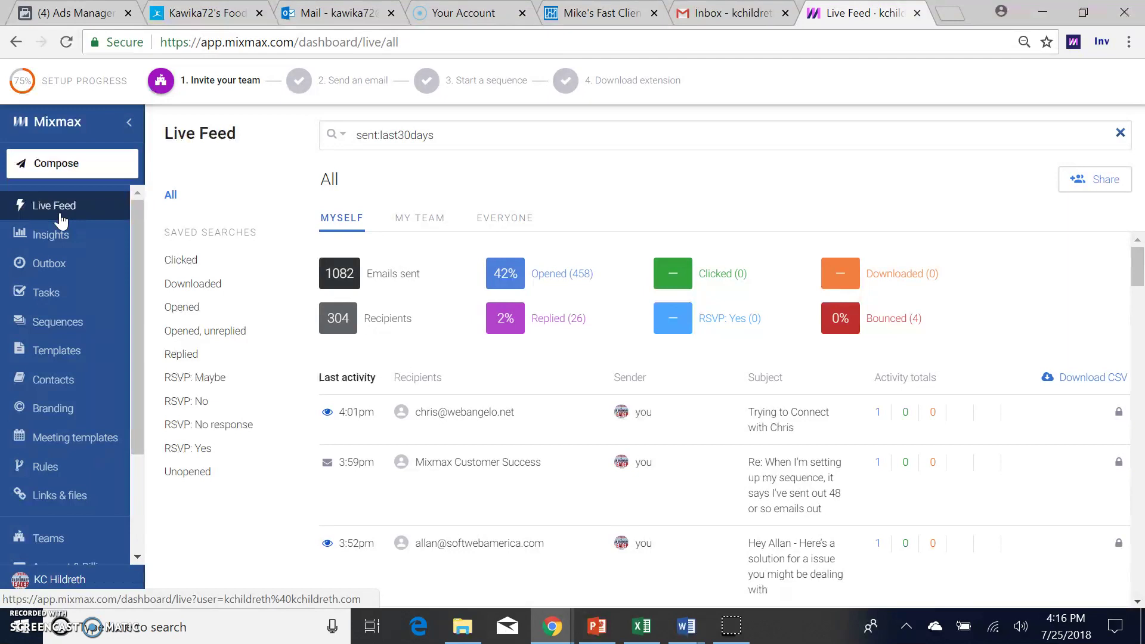
pyautogui.click(24, 581)
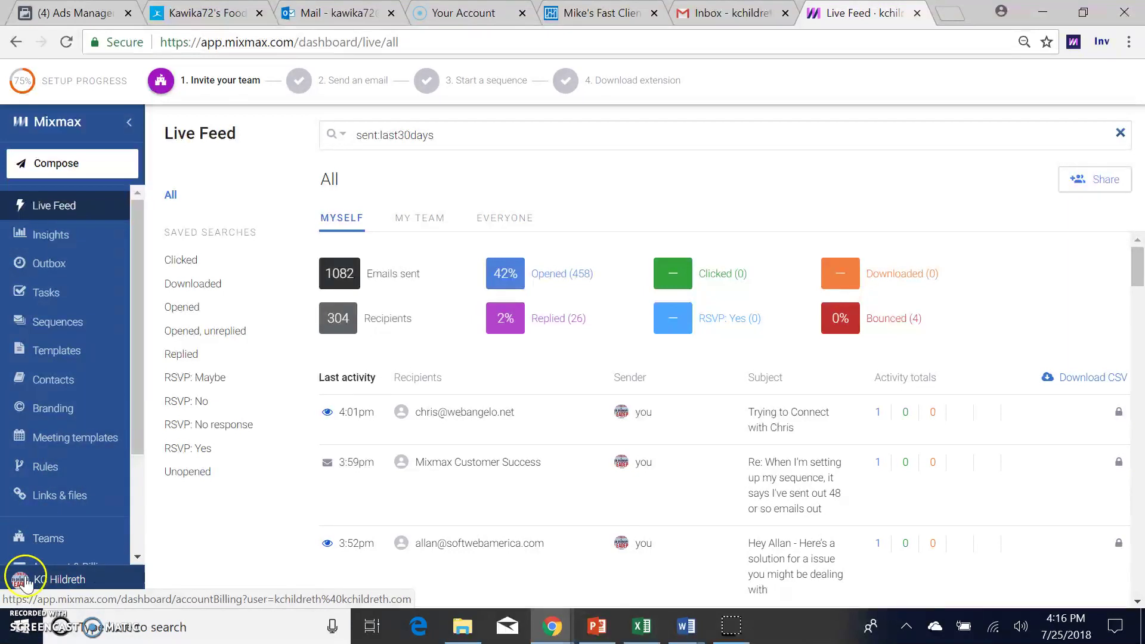